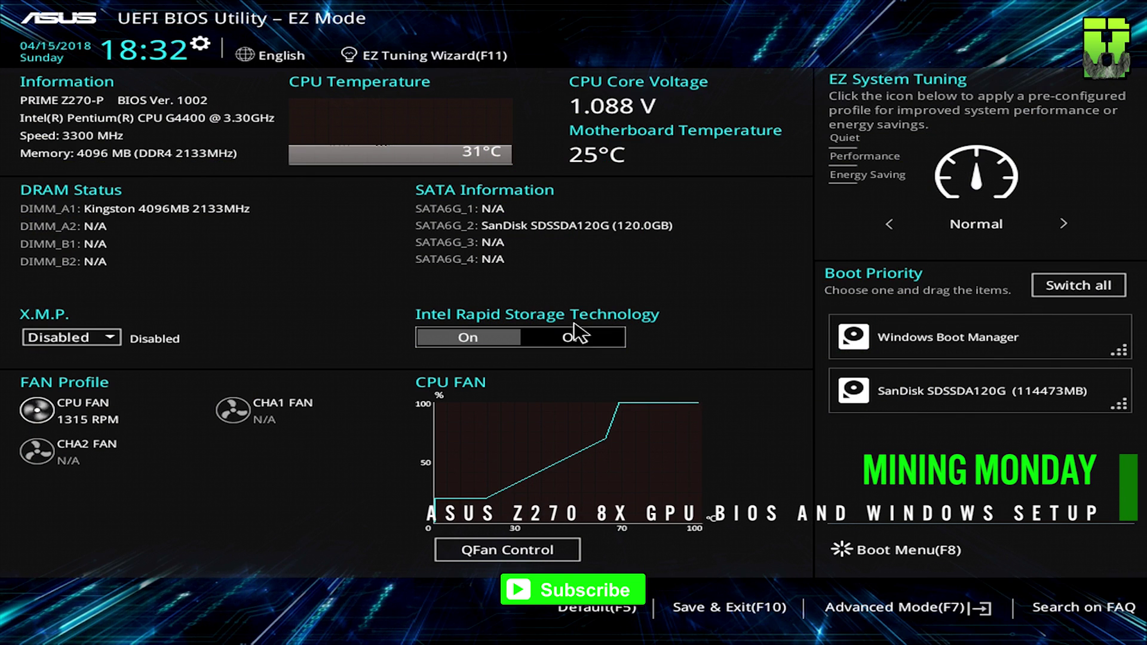
Switch to Advanced Mode and load Optimized Defaults from the Exit tab
key(F7)
key(Right)
key(Right)
key(Right)
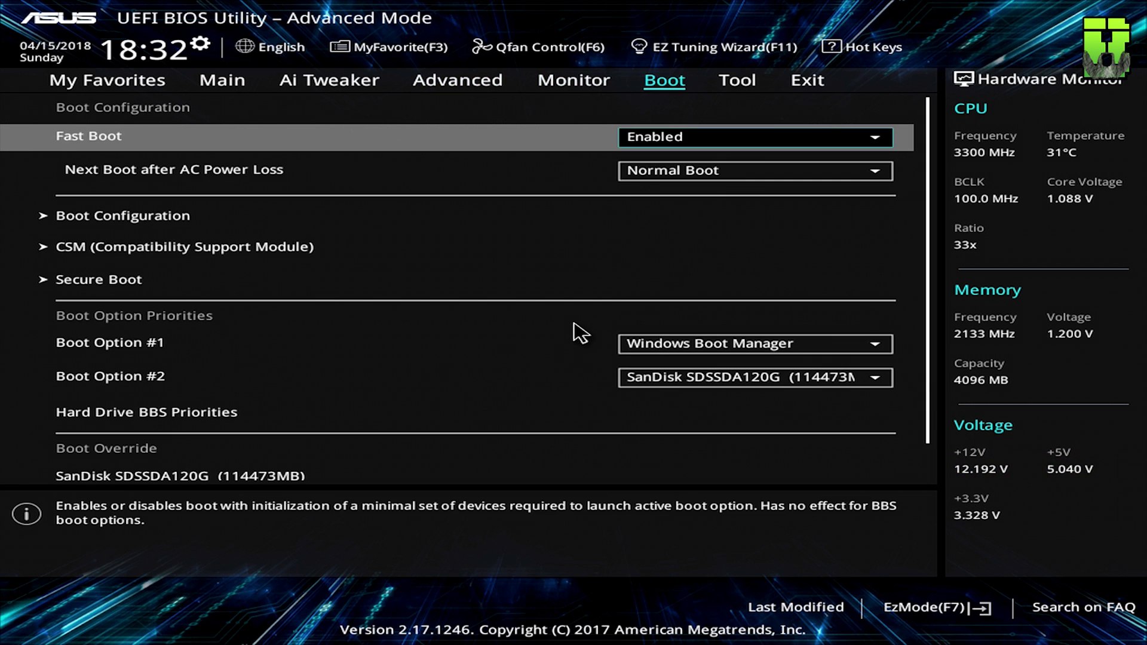
key(Right)
key(Right)
key(Return)
key(Return)
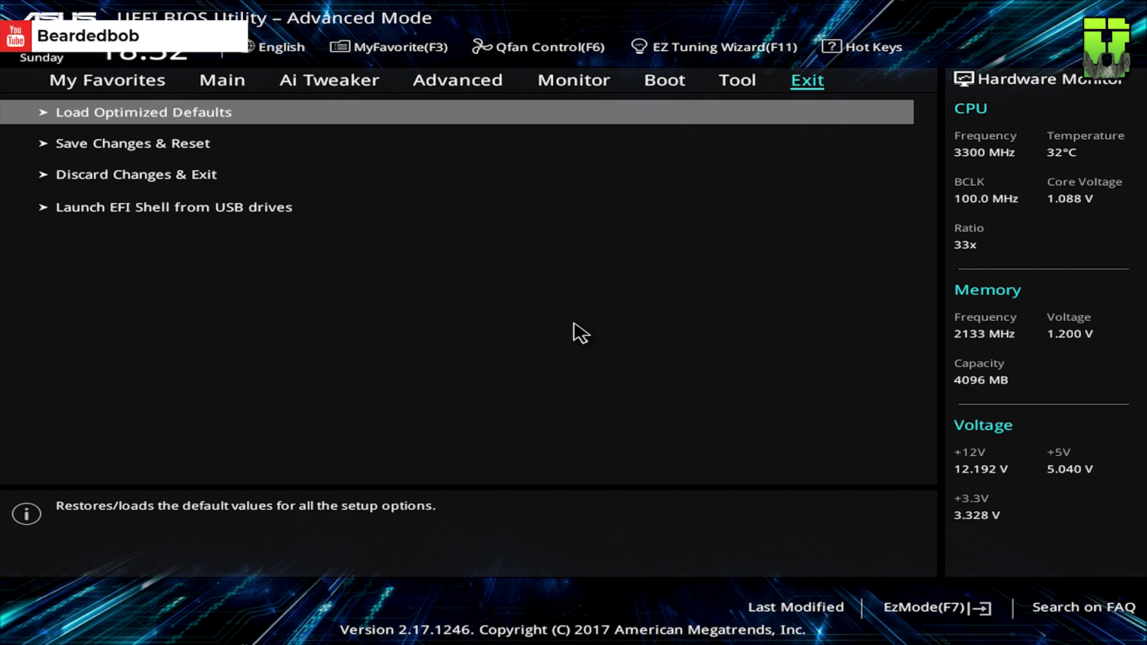
Enable Above 4G Decoding under System Agent (SA) Configuration
key(Right)
key(Right)
key(Right)
key(Right)
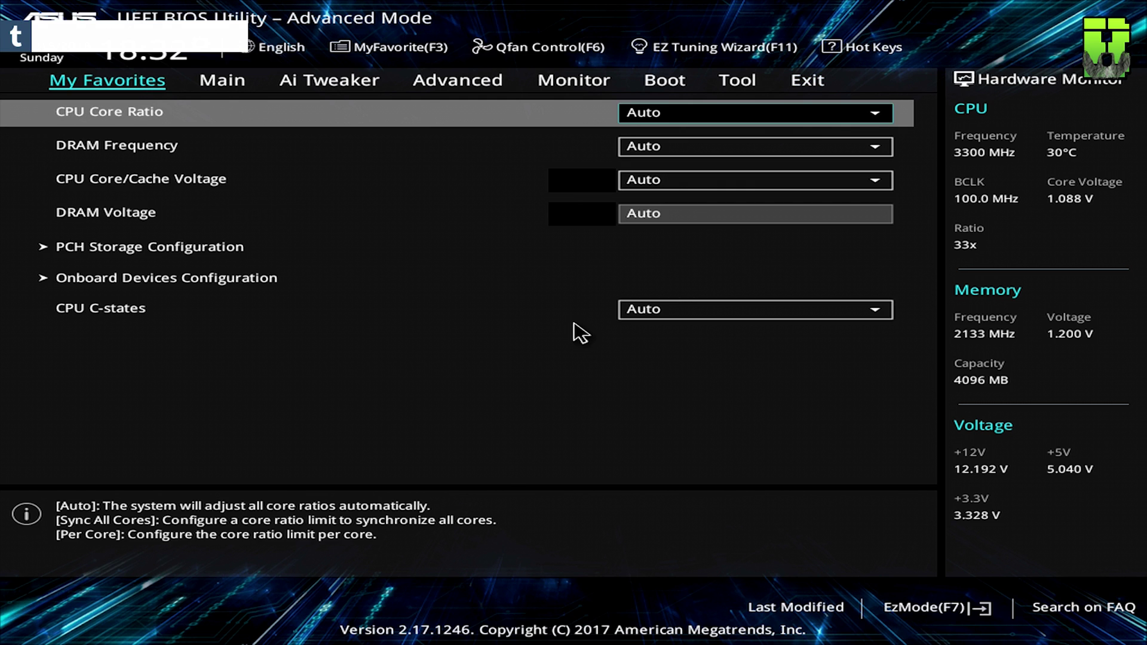
key(Return)
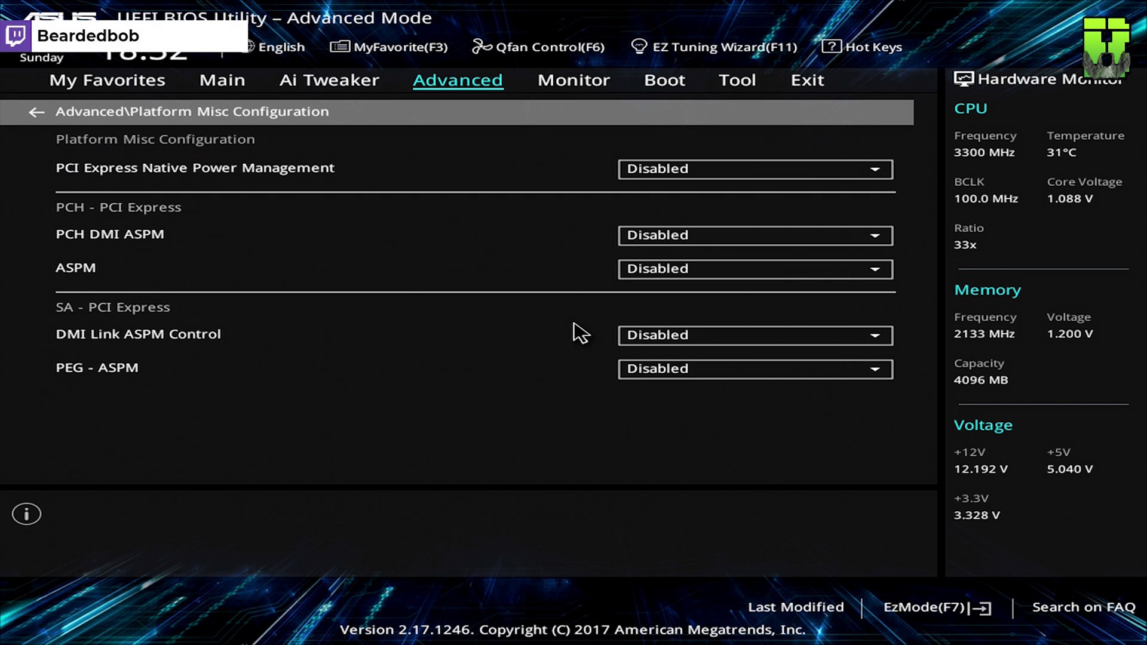
key(Down)
key(Down)
key(Down)
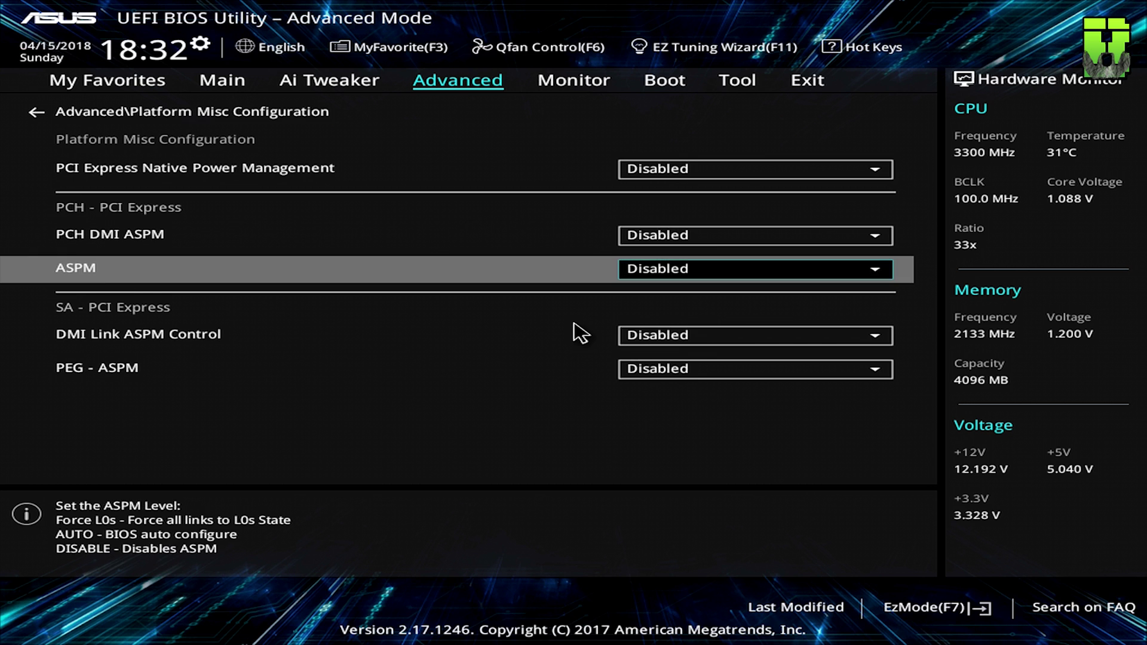
key(Escape)
key(Down)
key(Return)
key(Escape)
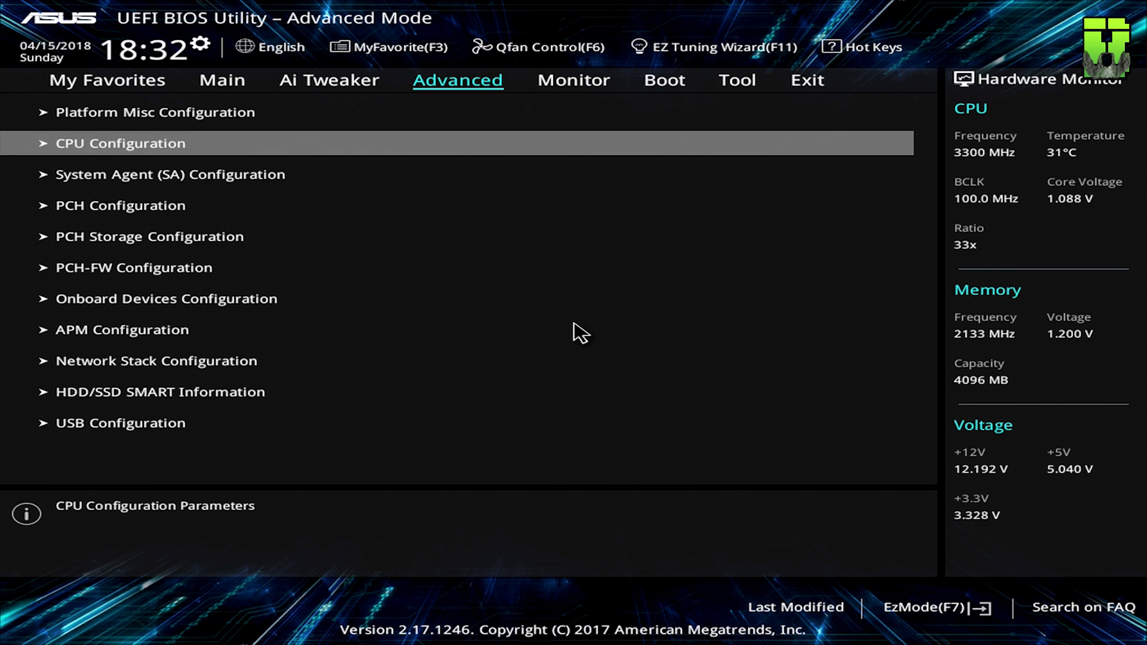
key(Down)
key(Return)
key(Down)
key(Down)
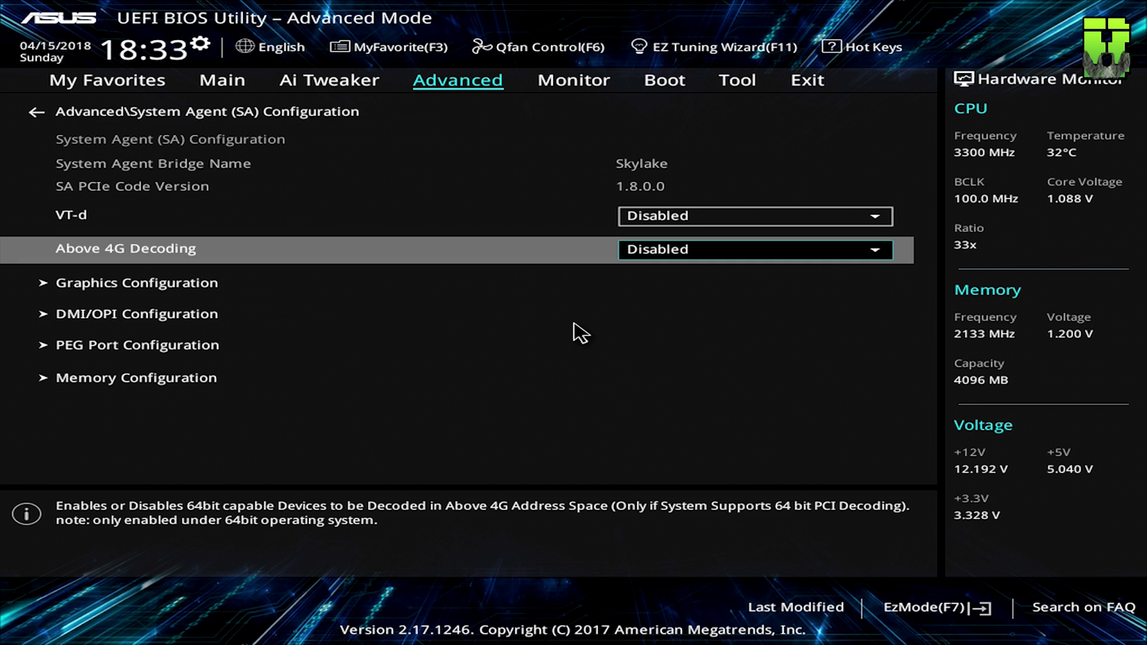
key(Return)
key(Up)
key(Return)
Set Primary Display to CPU Graphics in Graphics Configuration
key(Down)
key(Return)
key(Down)
key(Down)
key(Up)
key(Return)
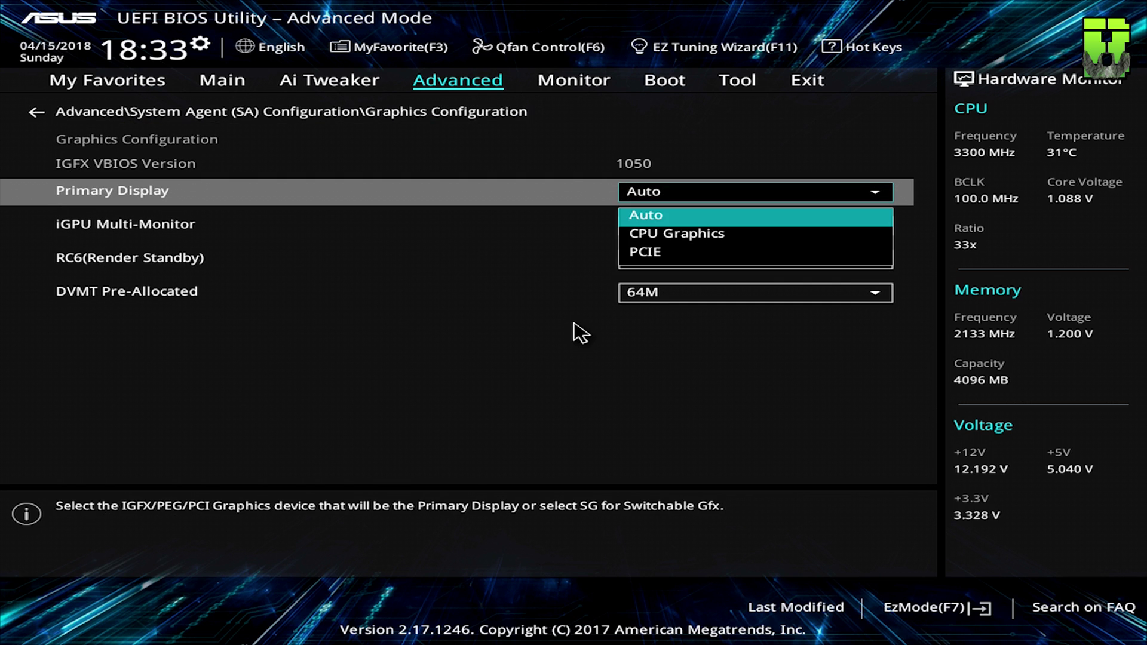
key(Down)
key(Return)
key(Down)
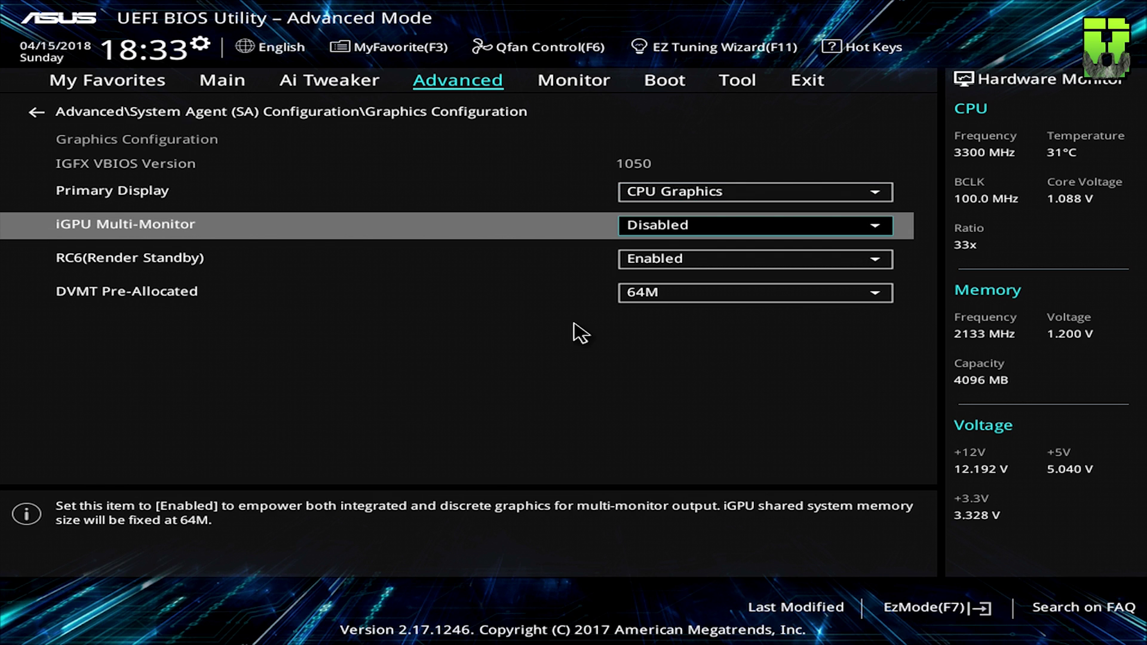
key(Escape)
Set DMI Max Link Speed to Gen1 in DMI/OPI Configuration
key(Down)
key(Return)
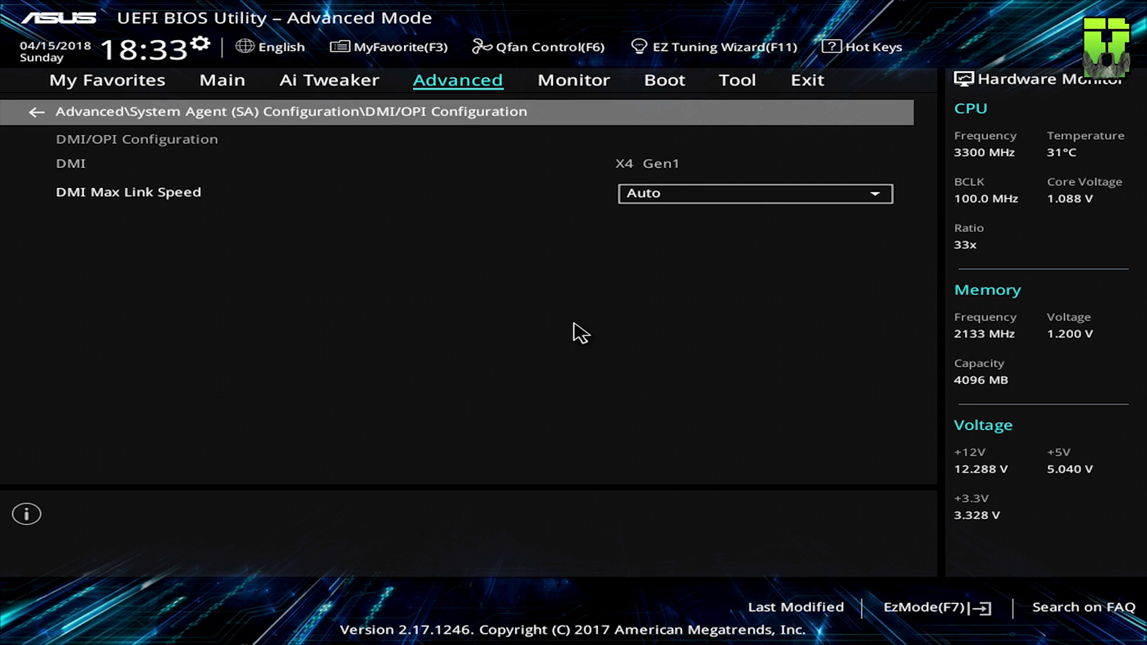
key(Down)
key(Return)
key(Down)
key(Return)
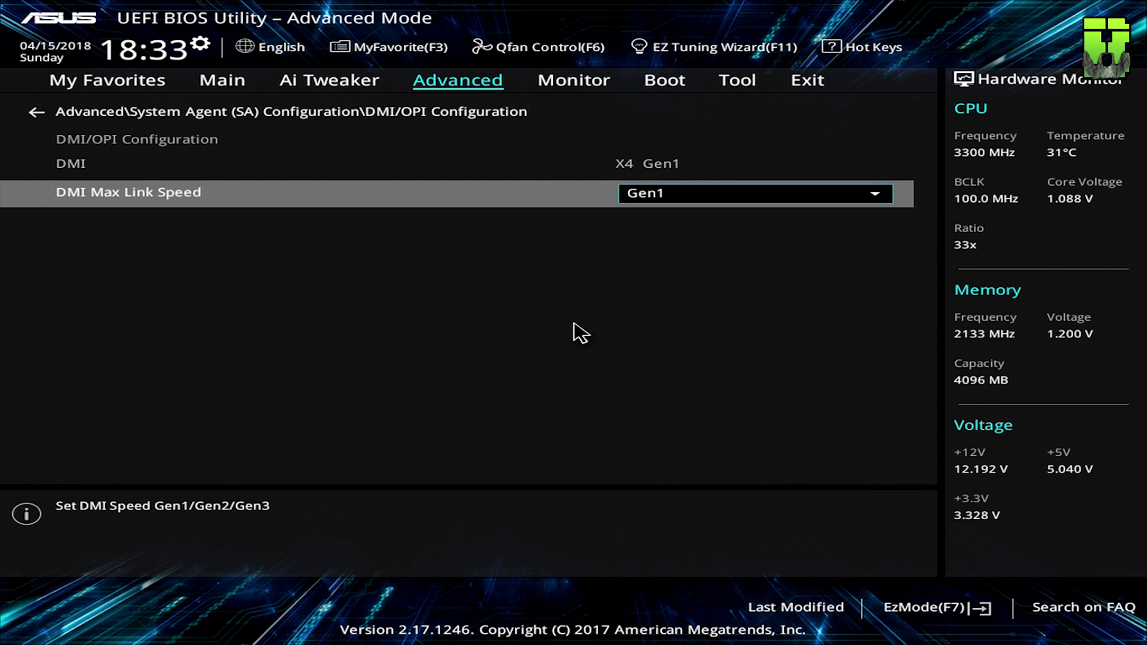
key(Escape)
Set PCIEX16_1 Link Speed to Gen1 in PEG Port Configuration
key(Down)
key(Return)
key(Down)
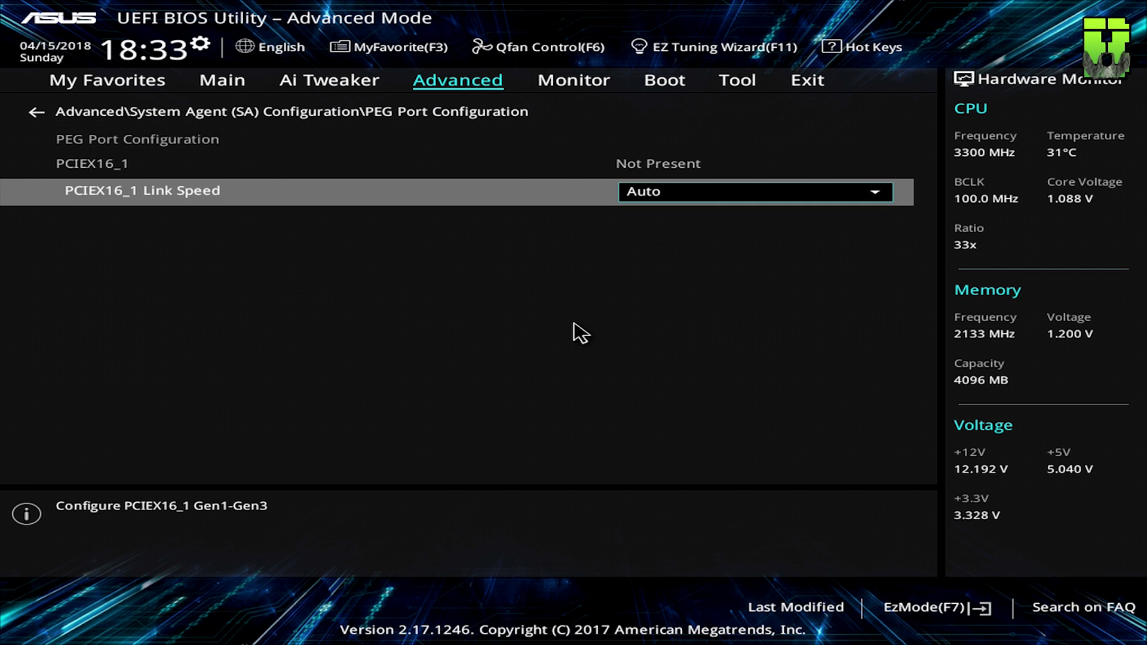
key(Return)
key(Down)
key(Return)
key(Escape)
key(Down)
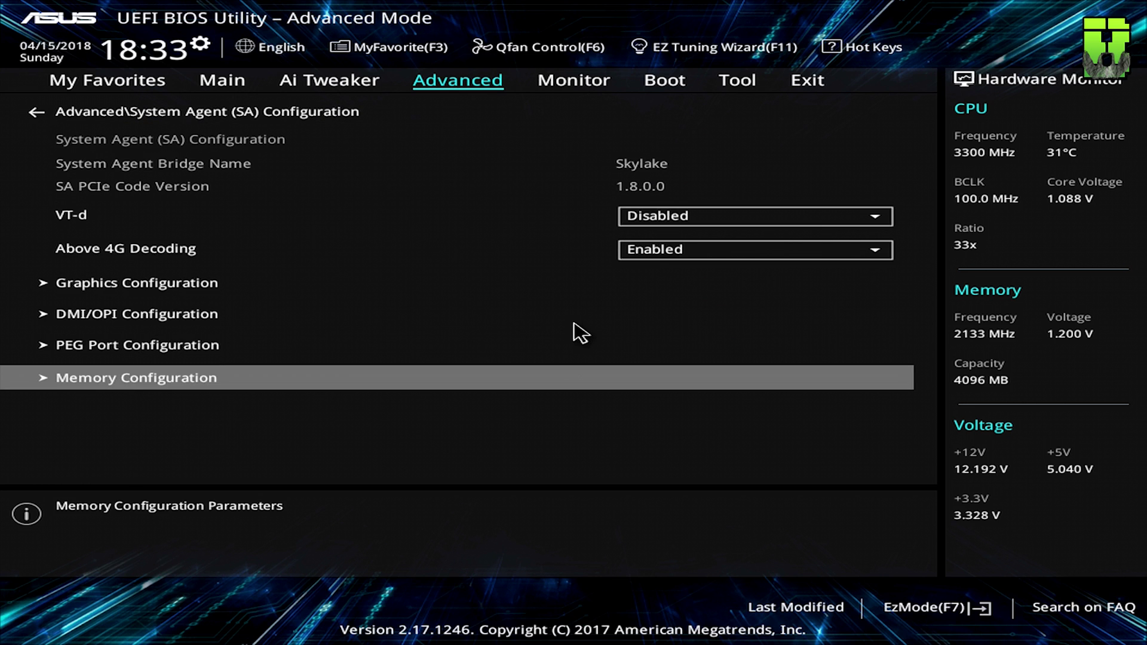
key(Return)
key(Escape)
key(Escape)
Set PCIe Speed to Gen1 in PCH Configuration's PCI Express settings
key(Down)
key(Return)
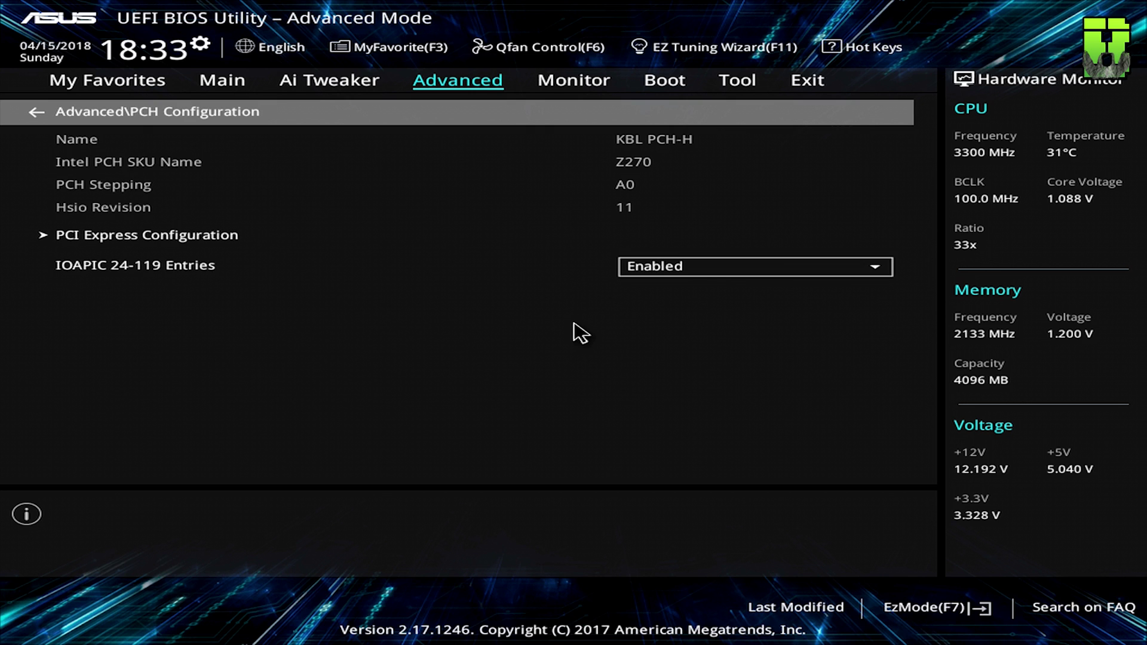
key(Return)
key(Down)
key(Return)
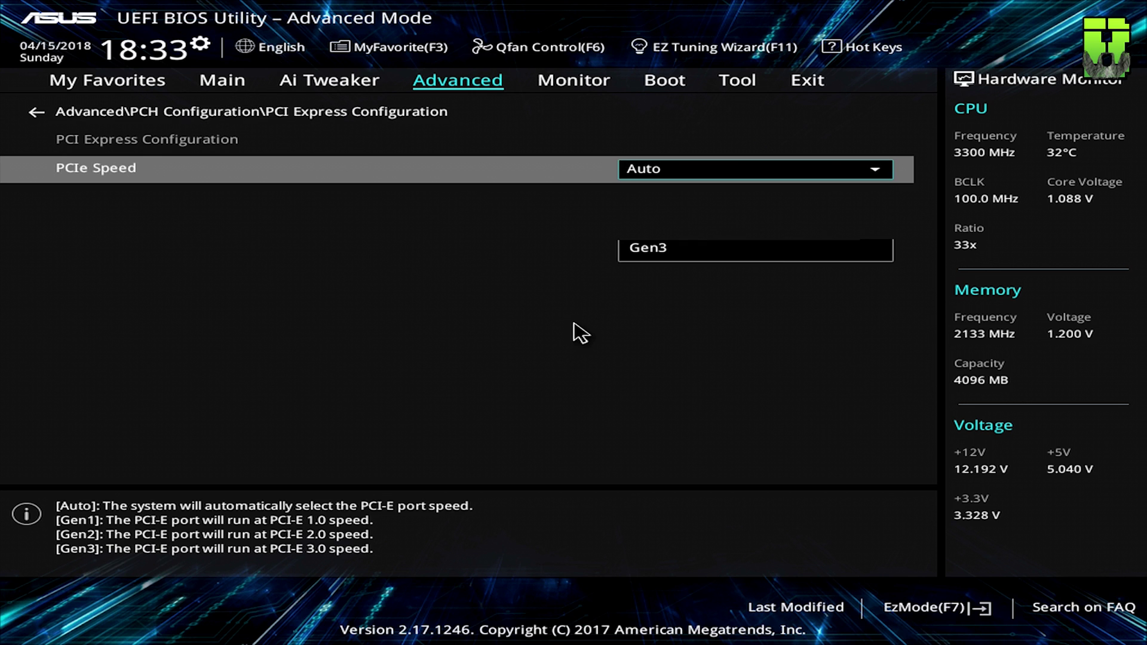
key(Down)
key(Return)
key(Escape)
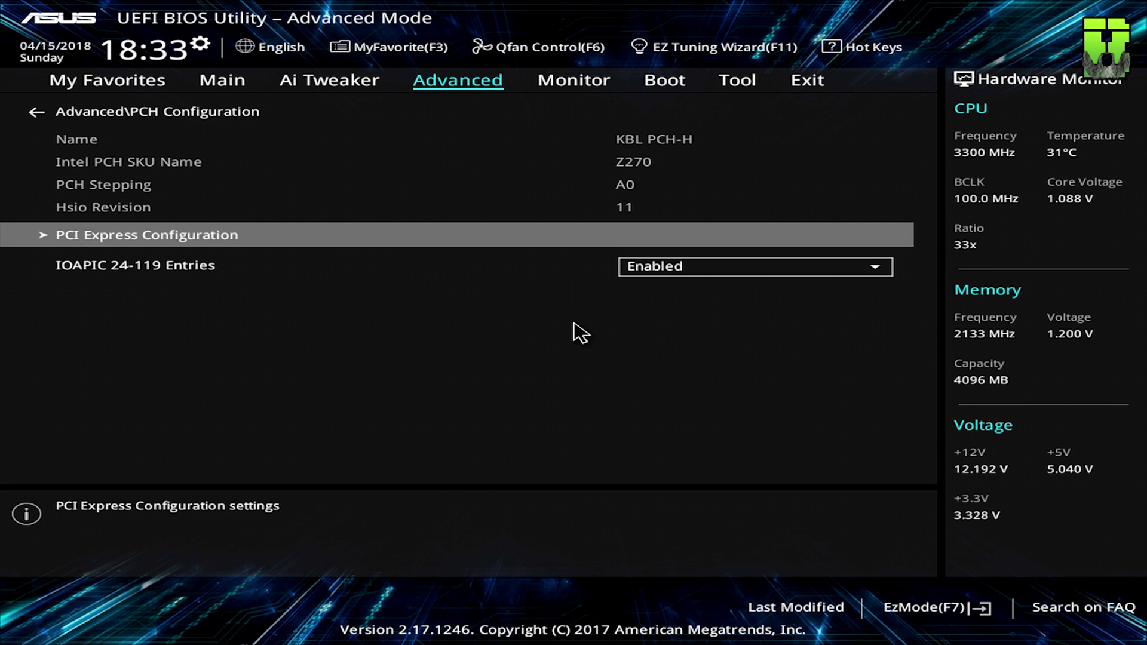
key(Down)
key(Escape)
Review the PCH Storage SATA ports and leave Intel Platform Trust Technology Disabled
key(Down)
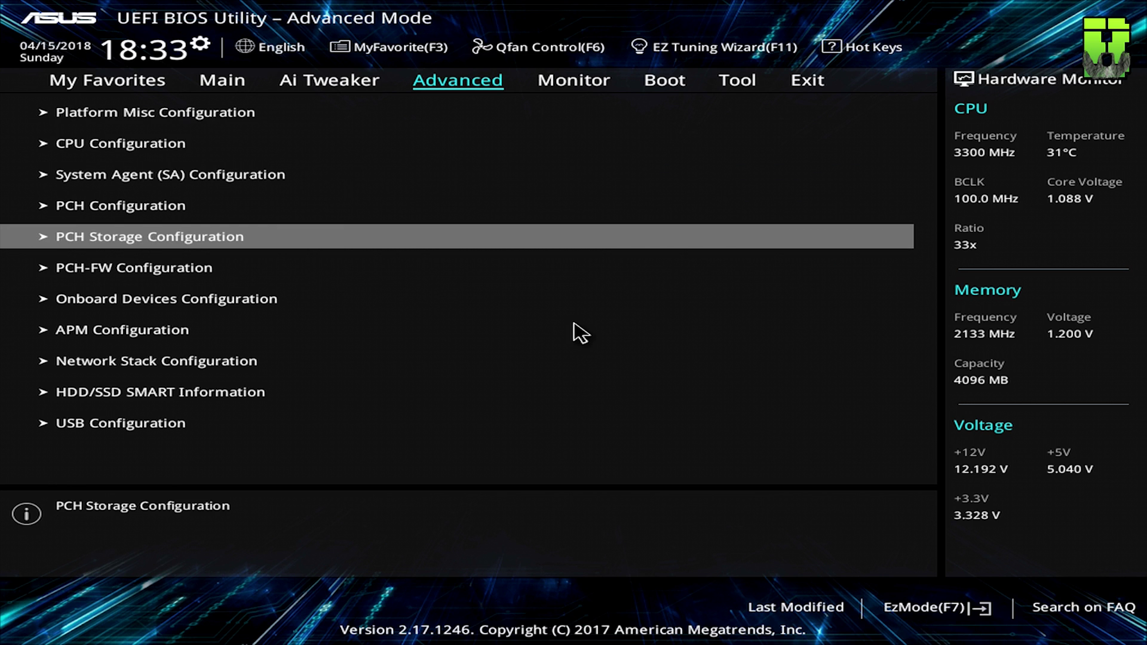
key(Return)
key(Down)
key(Down)
key(Down)
key(Down)
key(Down)
key(Down)
key(Down)
key(Down)
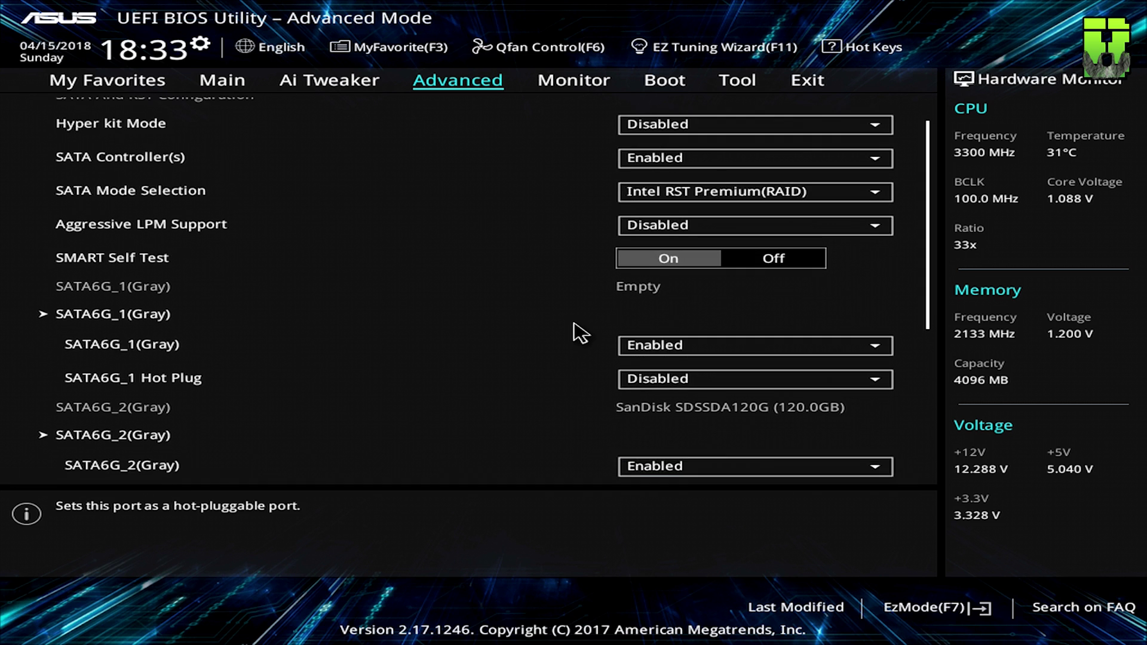
key(Down)
key(Down)
key(Down)
key(Down)
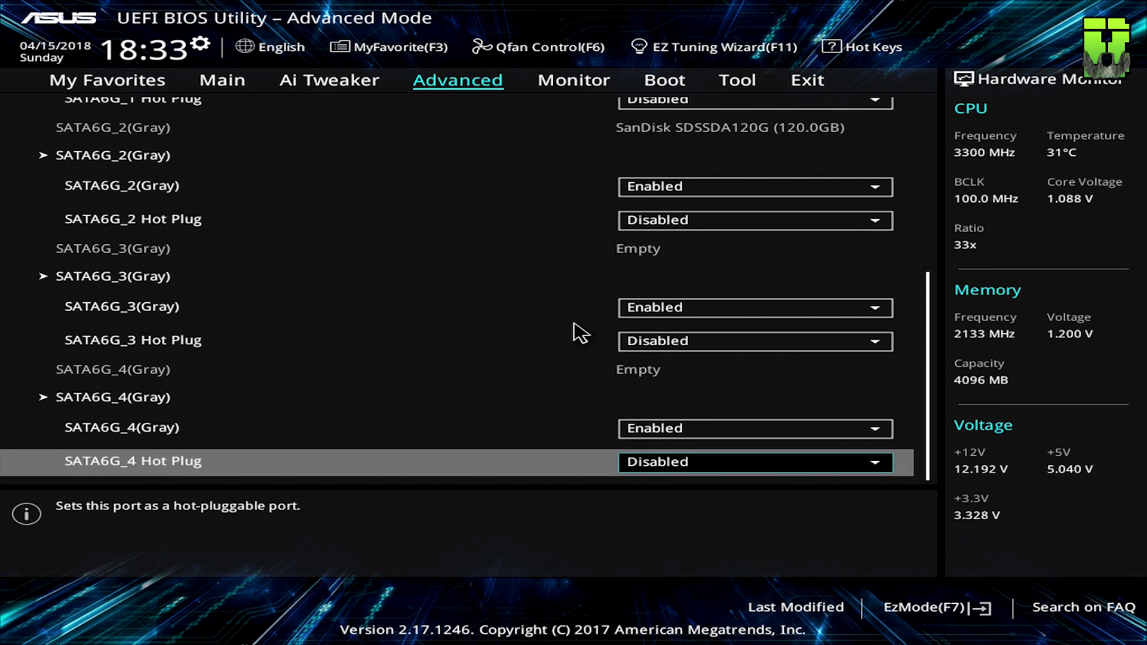
key(Escape)
key(Down)
key(Return)
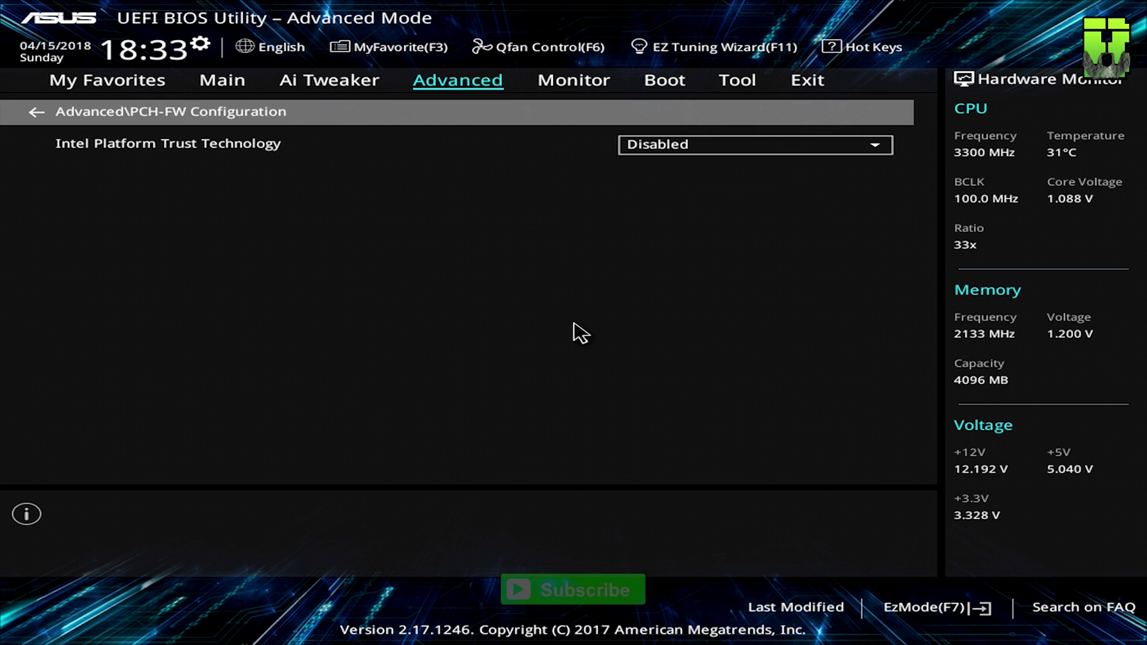
key(Down)
key(Return)
key(Escape)
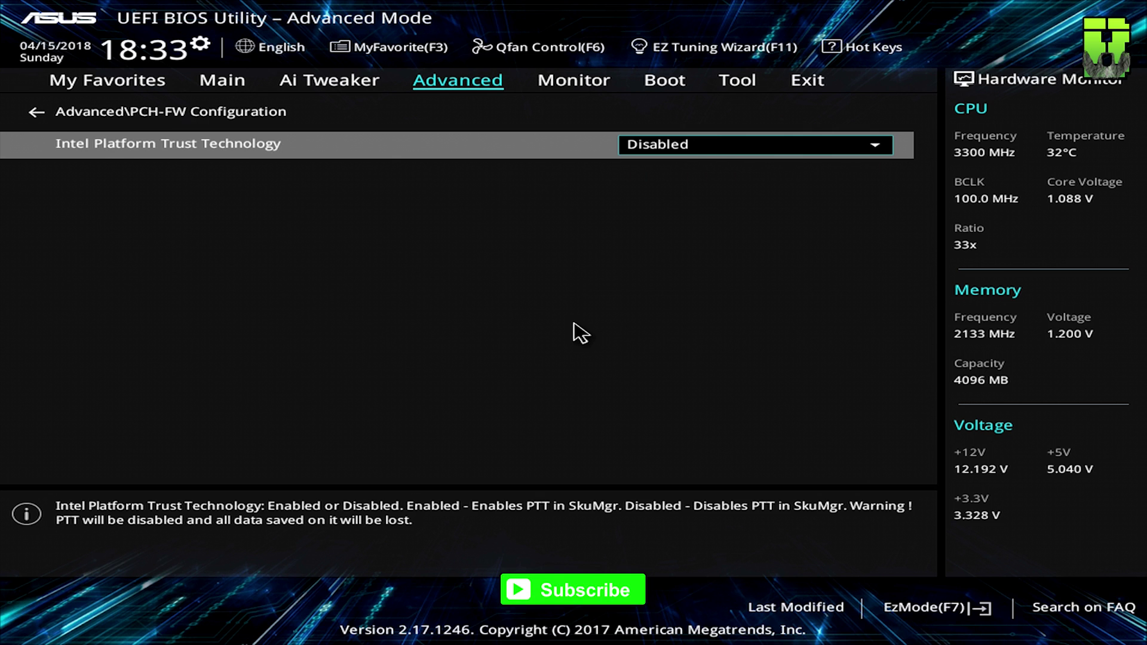
key(Escape)
Set M.2_1 Configuration to PCIE in Onboard Devices Configuration
key(Down)
key(Return)
key(Down)
key(Down)
key(Down)
key(Down)
key(Down)
key(Down)
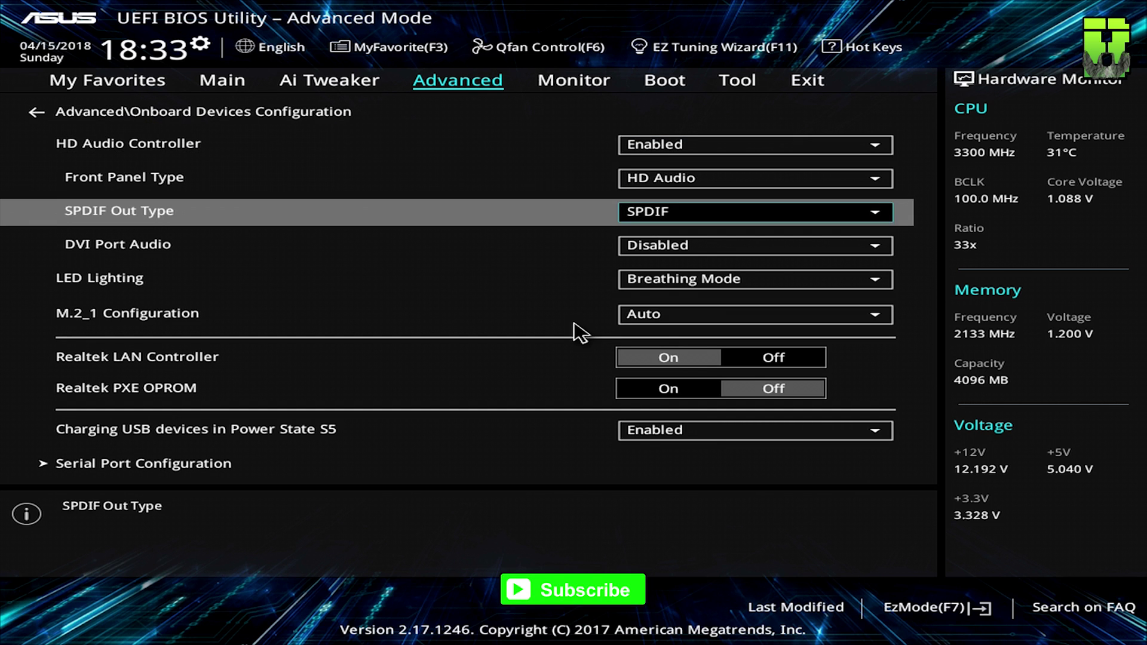
key(Return)
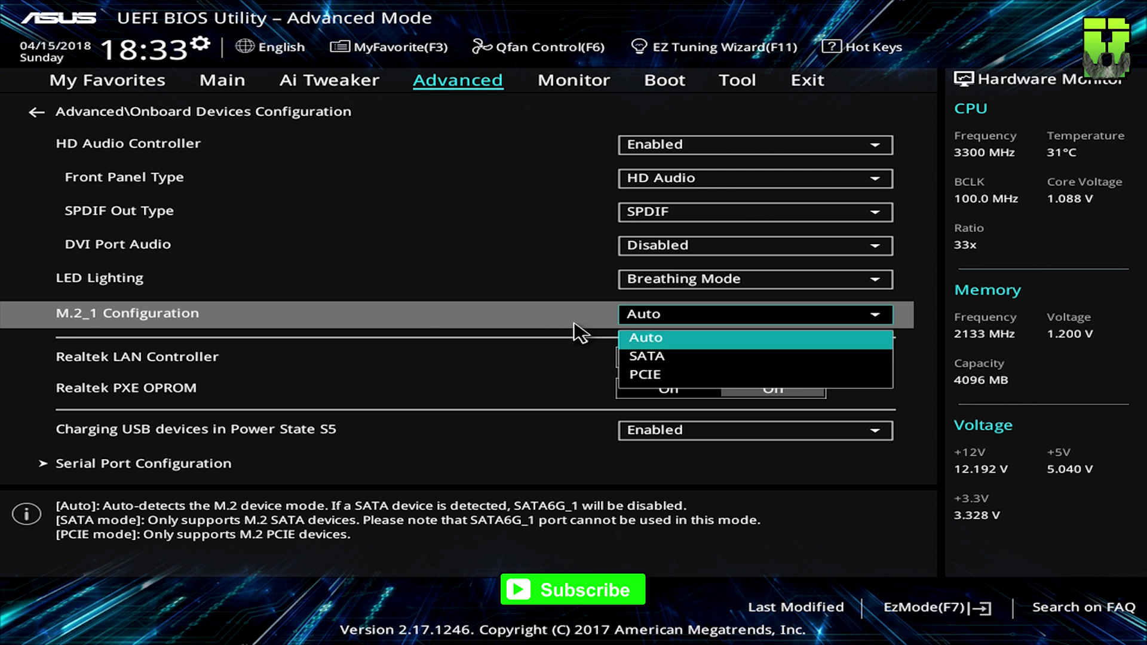
key(Down)
key(Down)
key(Return)
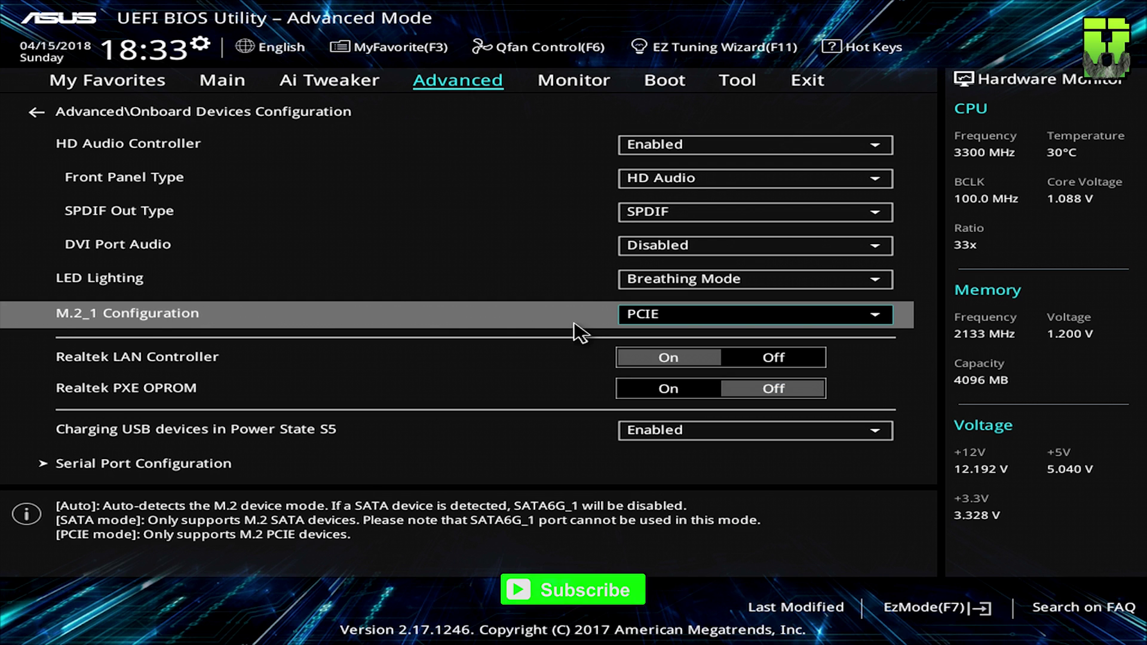
key(Escape)
In APM Configuration, set Restore AC Power Loss to Last State and enable Power On By PCI-E
key(Down)
key(Return)
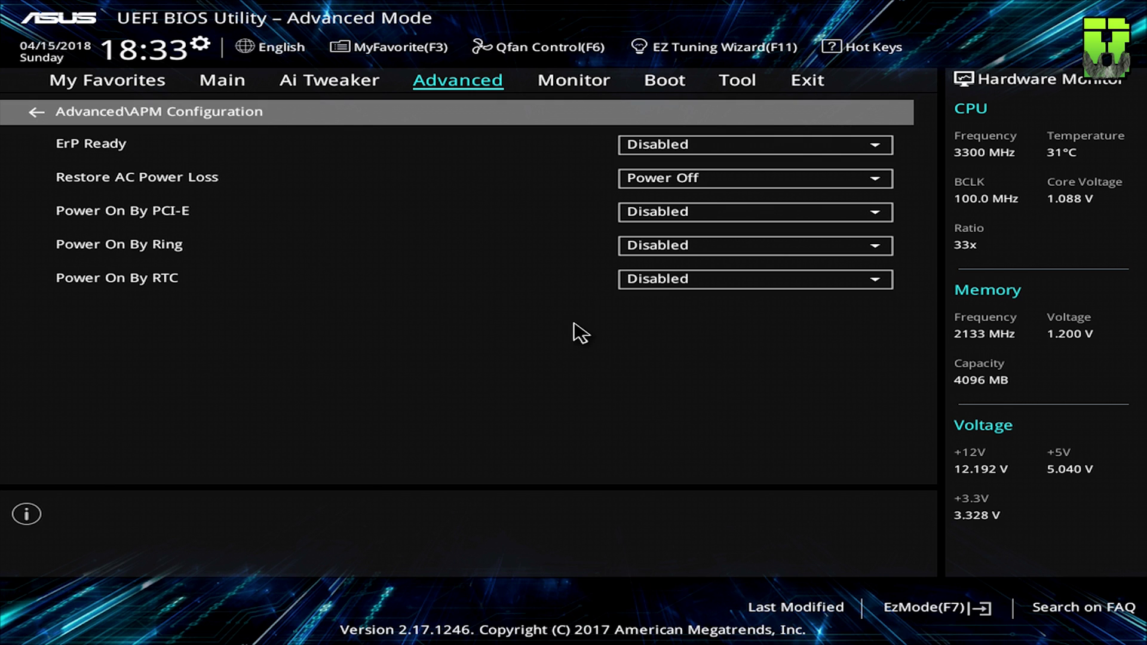
key(Down)
key(Down)
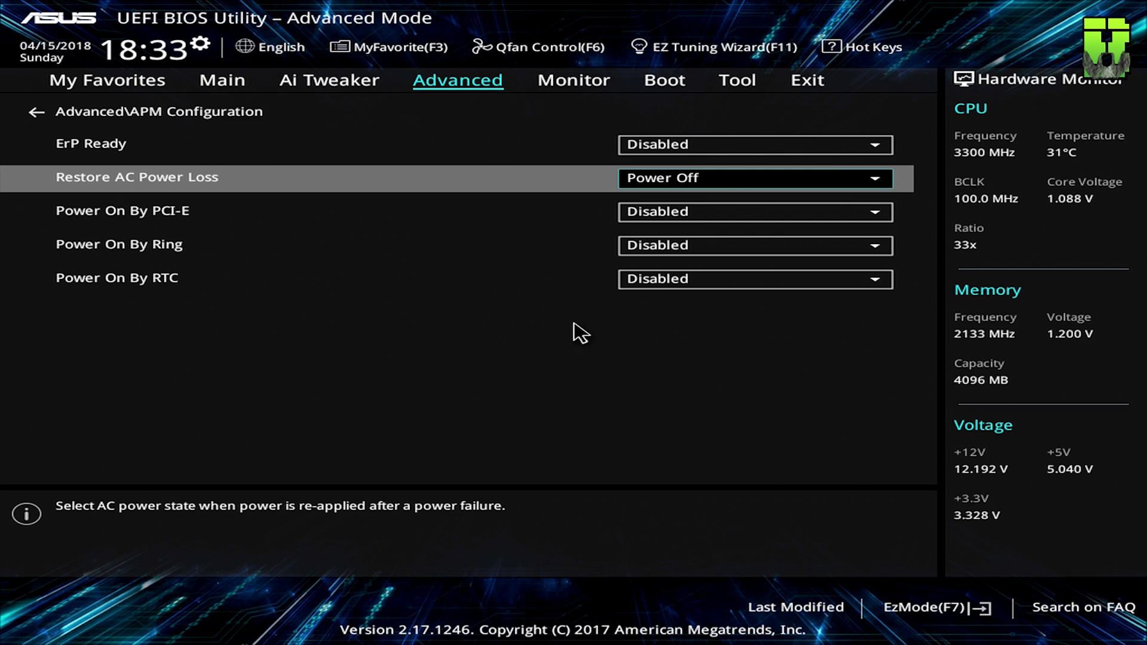
key(Return)
key(Down)
key(Return)
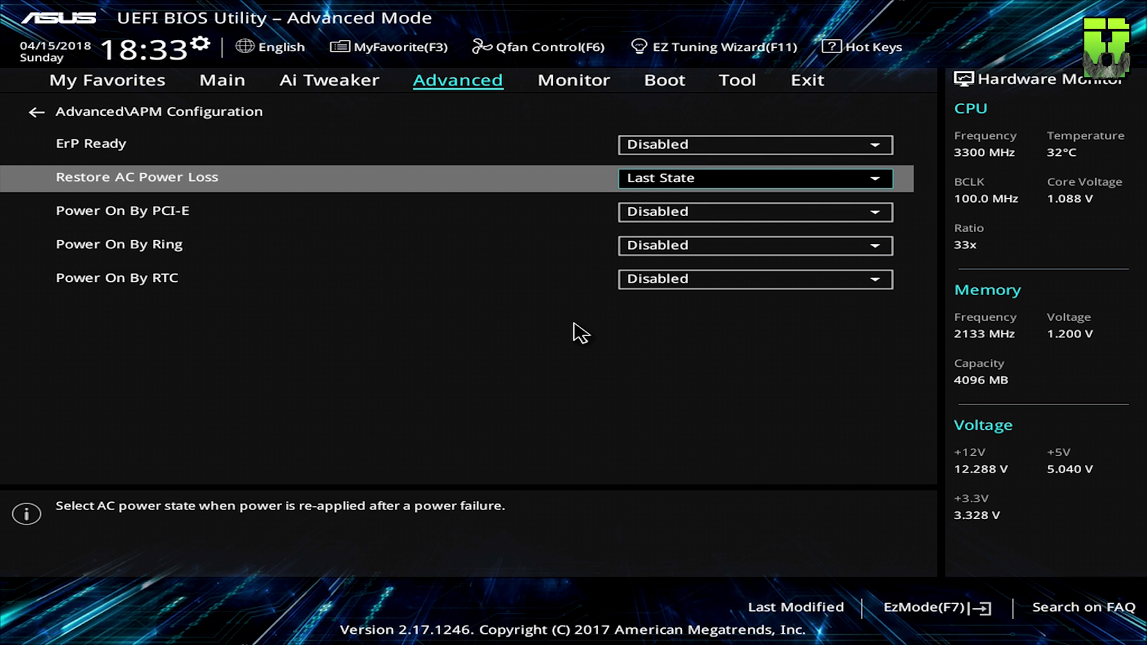
key(Down)
key(Return)
key(Down)
key(Return)
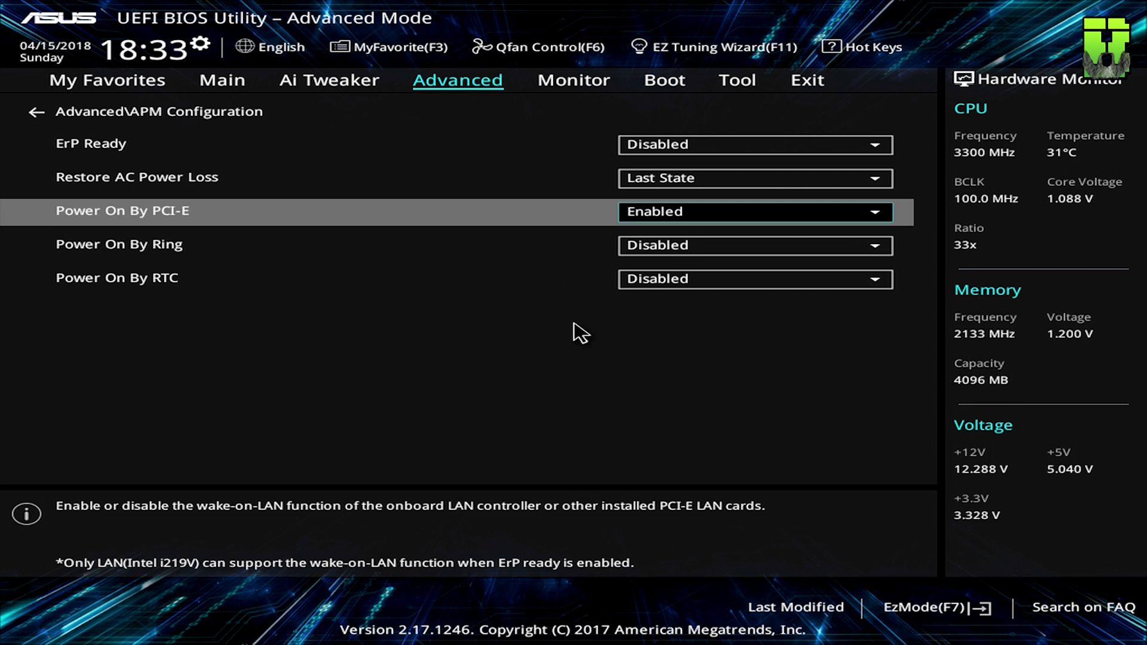
key(Escape)
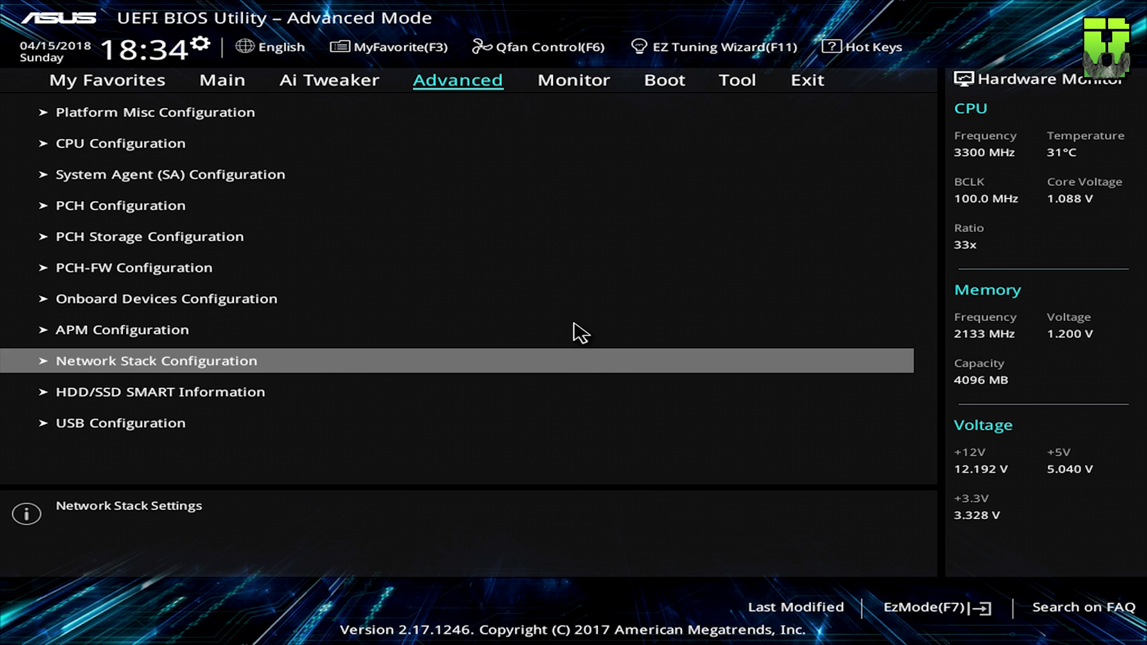
Move over to the Exit tab to reach Save Changes & Reset
key(Right)
key(Right)
key(Right)
key(Right)
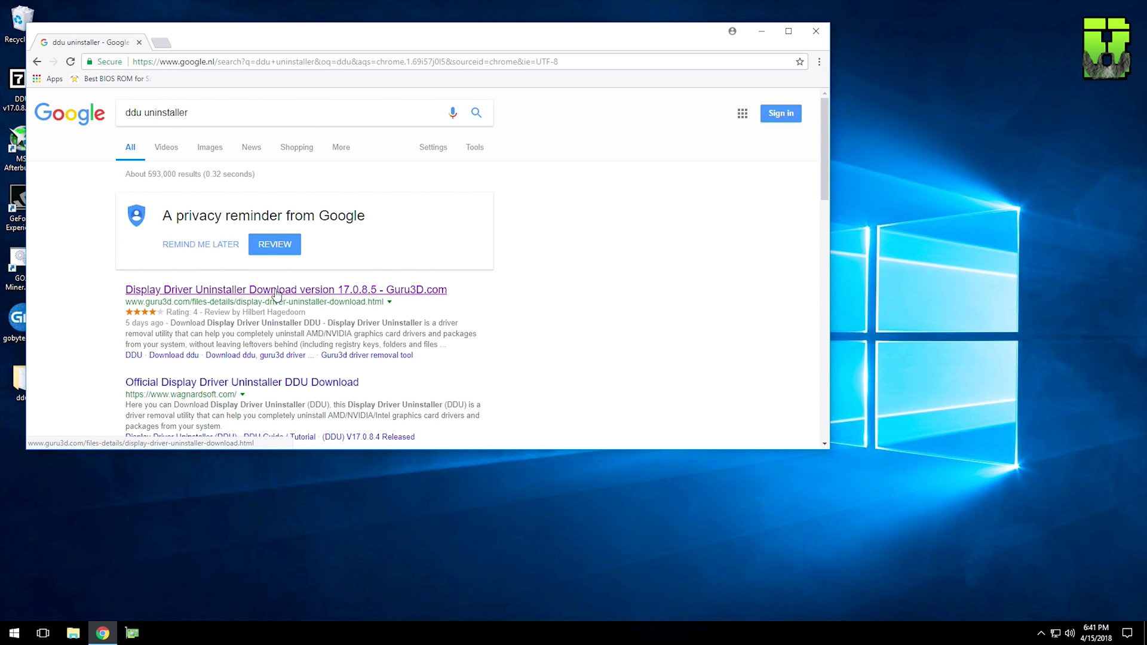
Open the guru3d.com DDU page and scroll down to its Download Locations
click(276, 292)
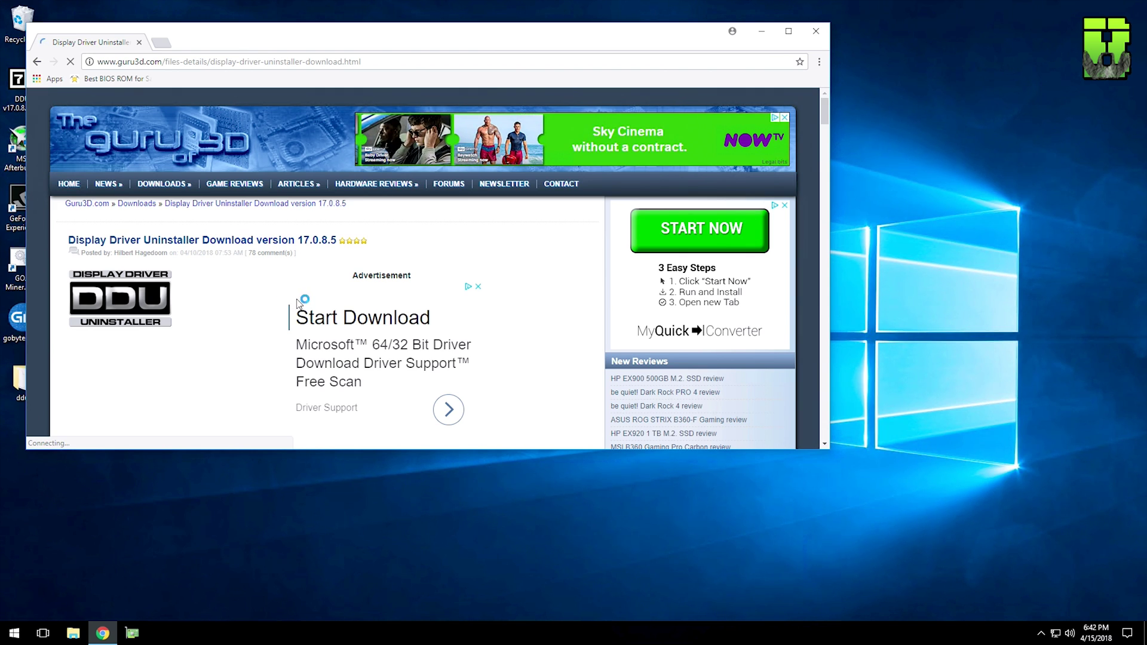
scroll(293, 302, down, 3)
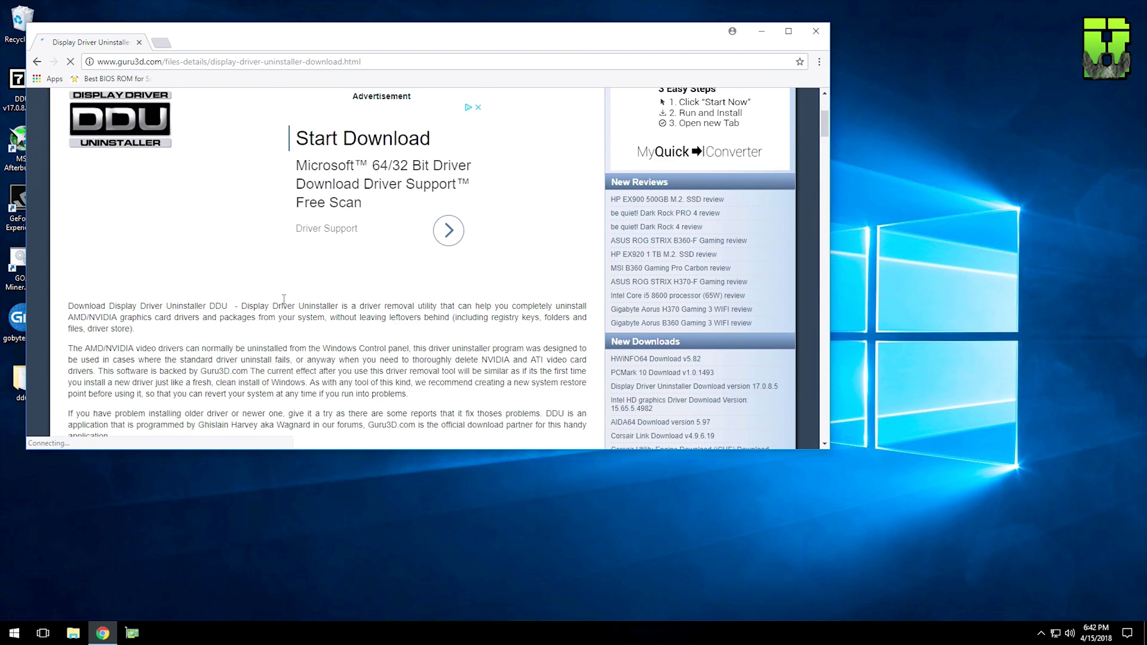
scroll(281, 307, down, 5)
scroll(277, 313, up, 2)
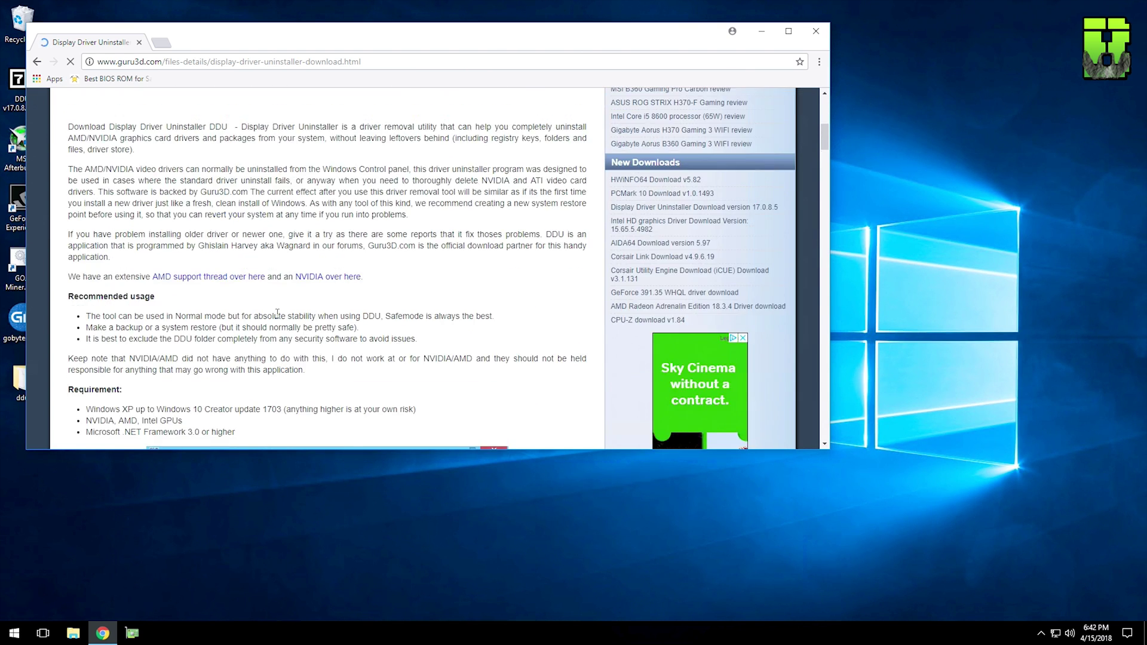
scroll(277, 313, up, 4)
scroll(279, 318, down, 10)
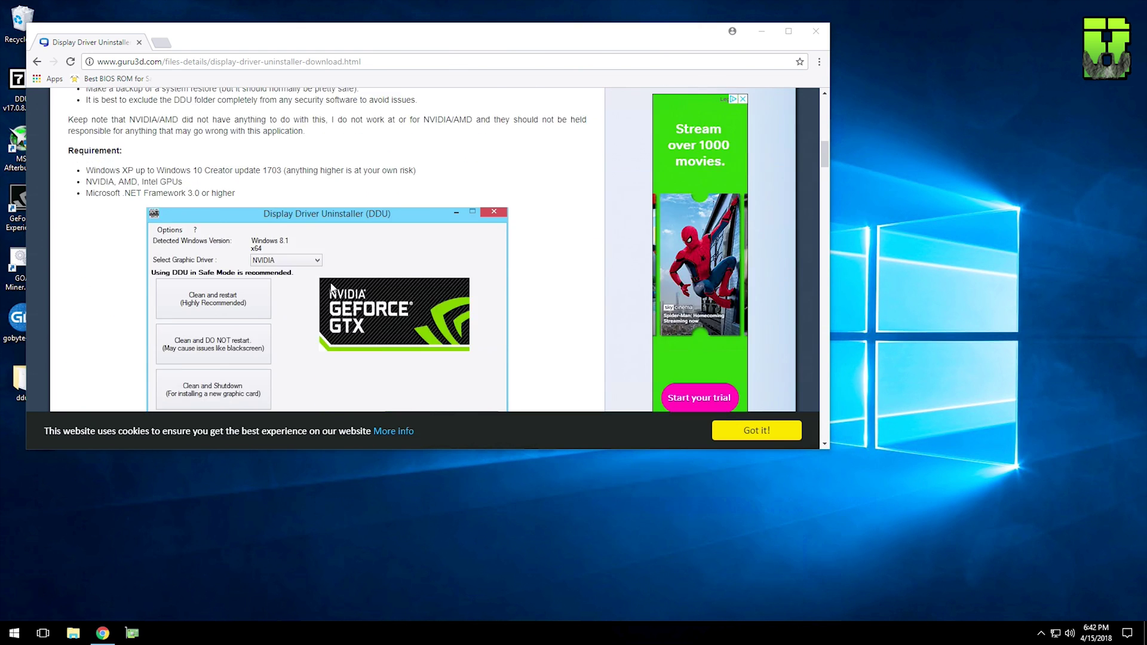
scroll(333, 288, up, 1)
scroll(333, 288, down, 1)
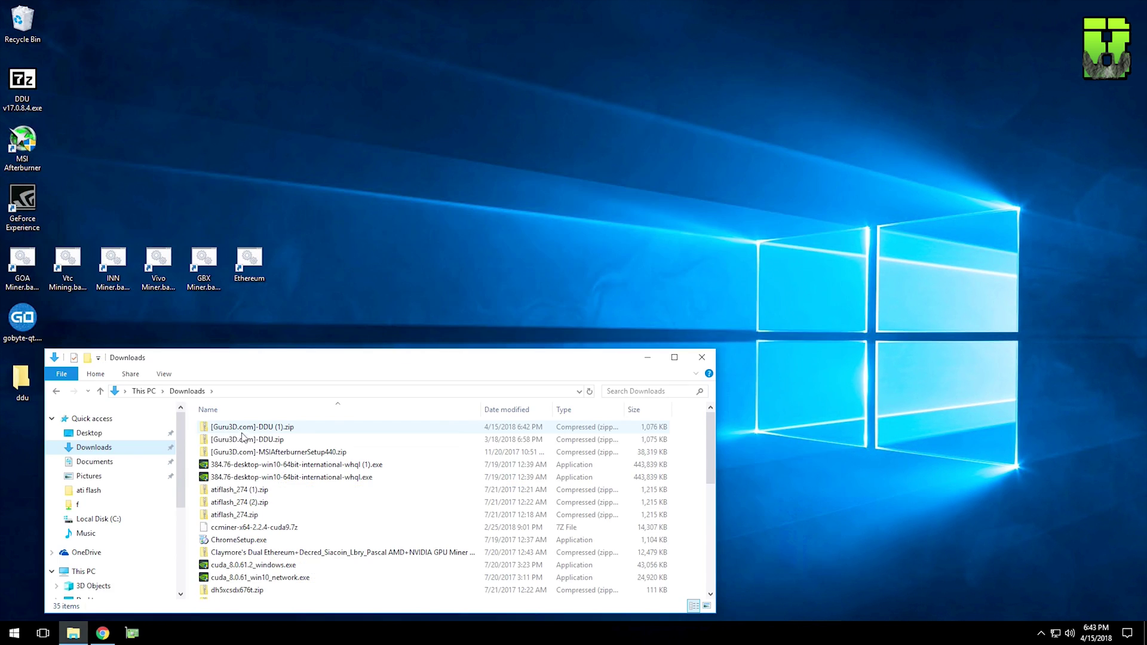
Extract the DDU archive into the desktop ddu folder and run Display Driver Uninstaller.exe
double_click(239, 440)
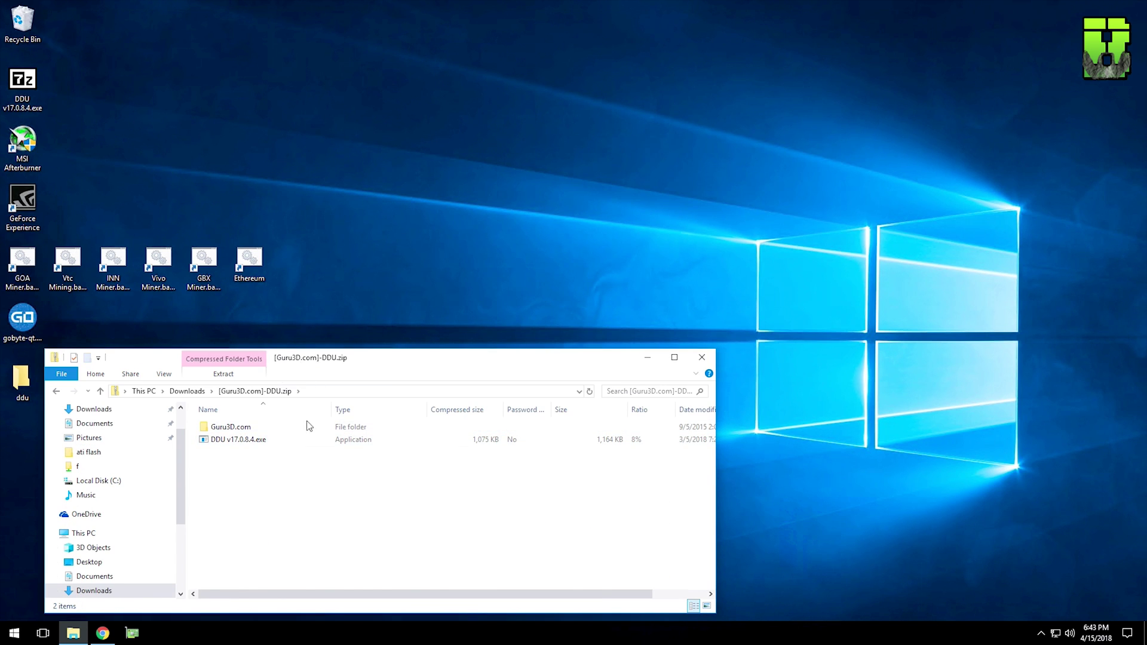
click(702, 358)
double_click(38, 383)
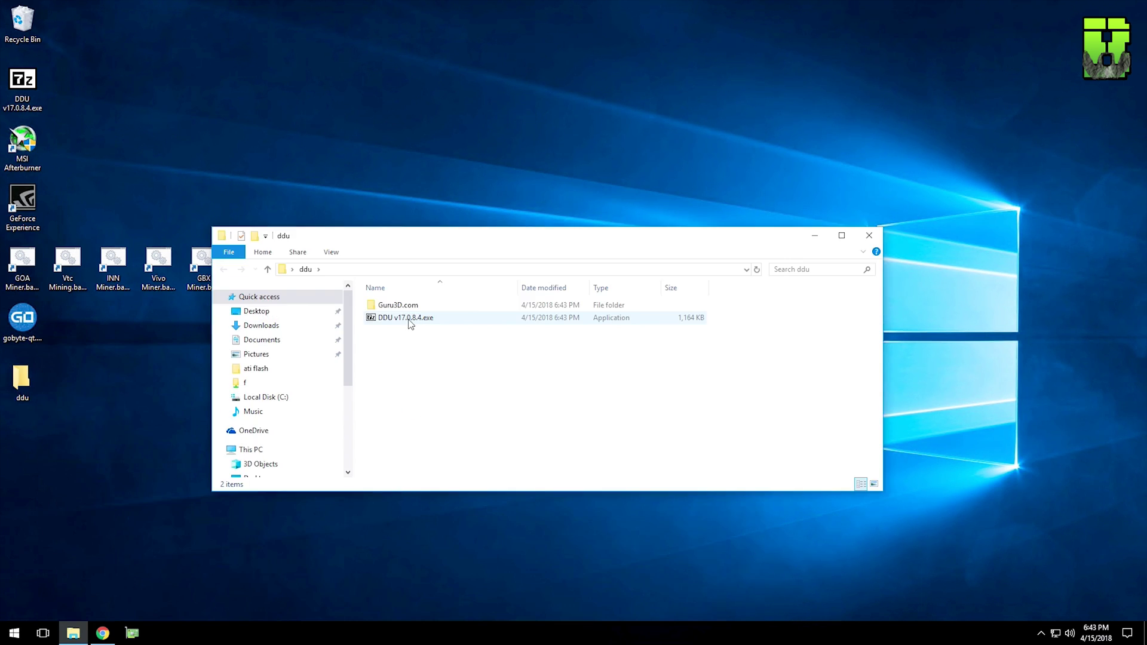
double_click(410, 323)
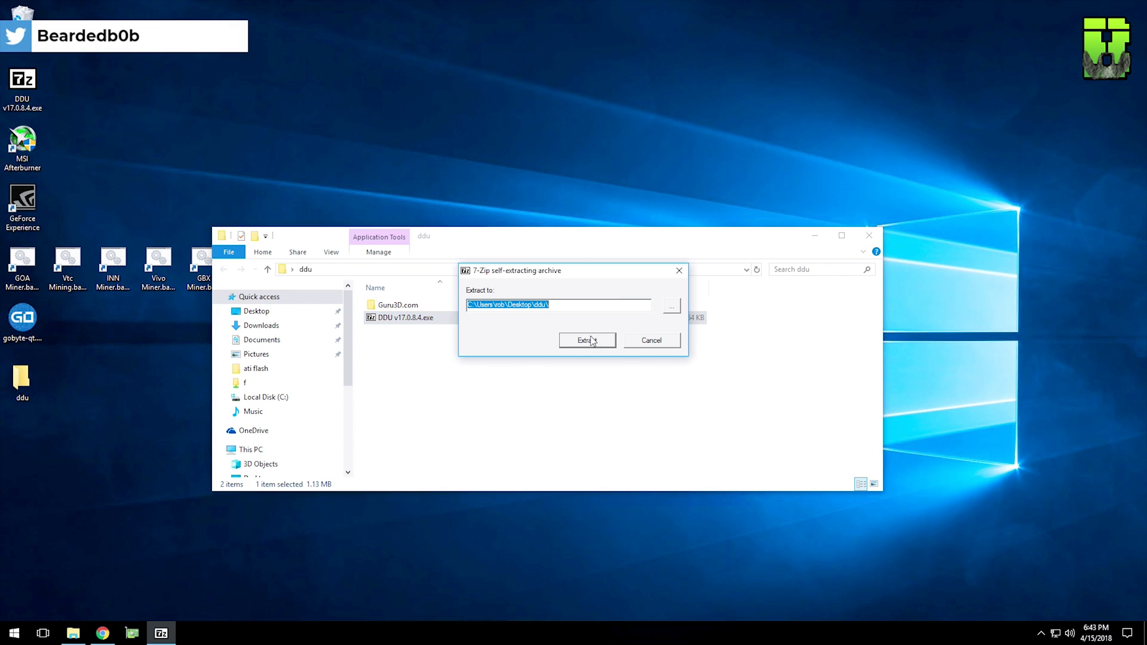
click(575, 340)
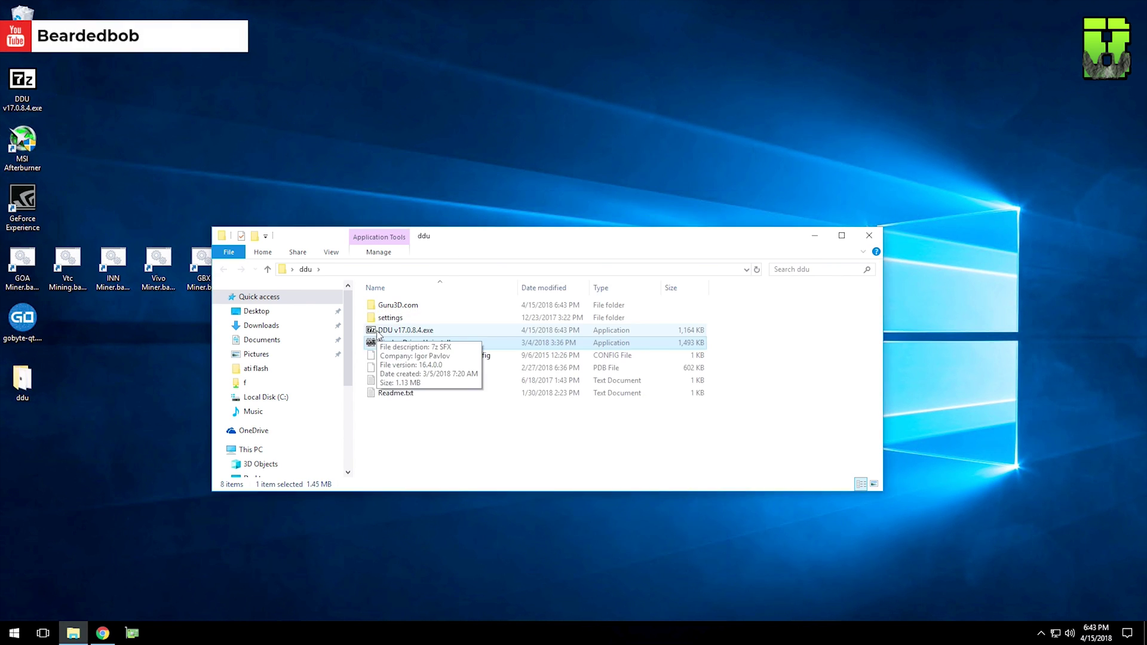
click(400, 341)
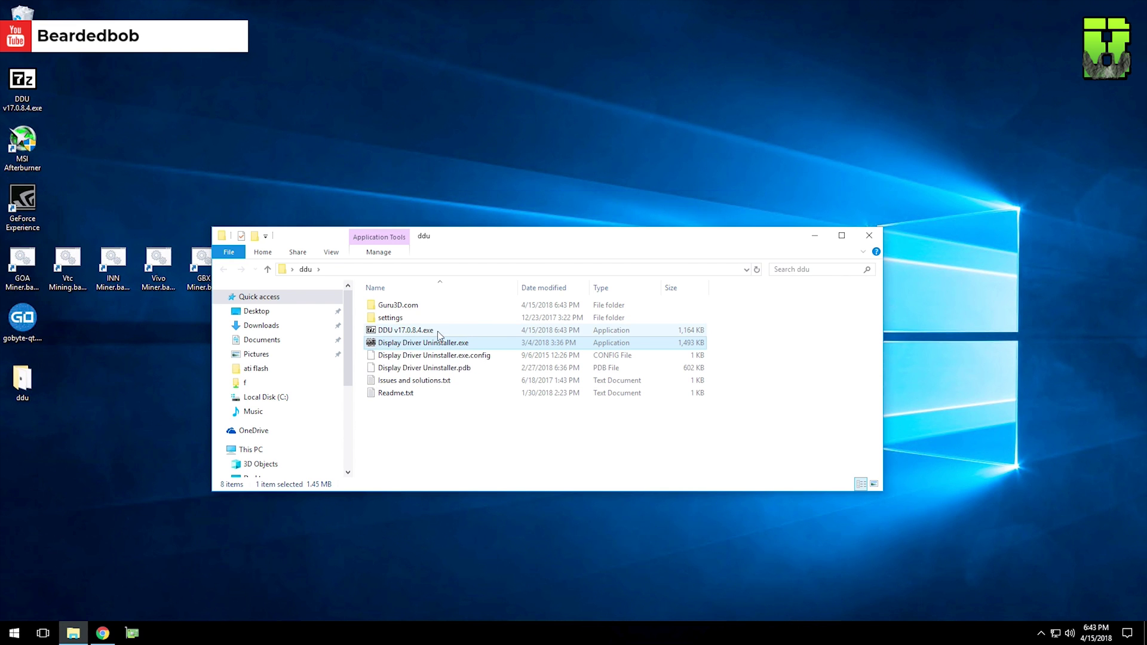
double_click(400, 342)
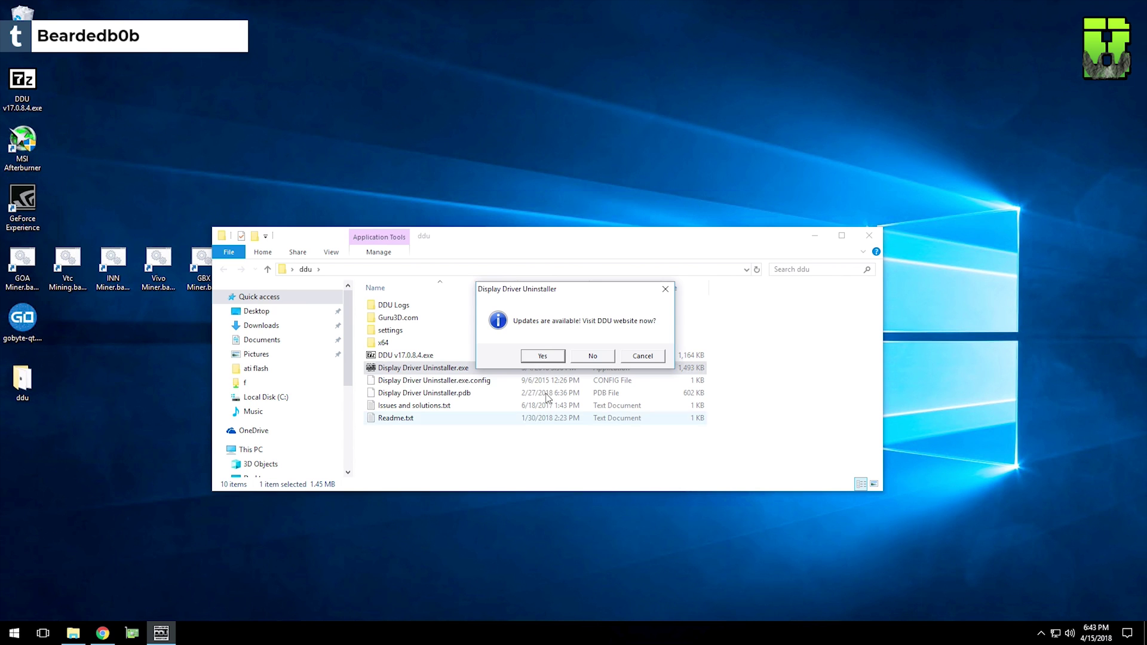
Dismiss the DDU update prompt and acknowledge the closed-programs notice
click(583, 358)
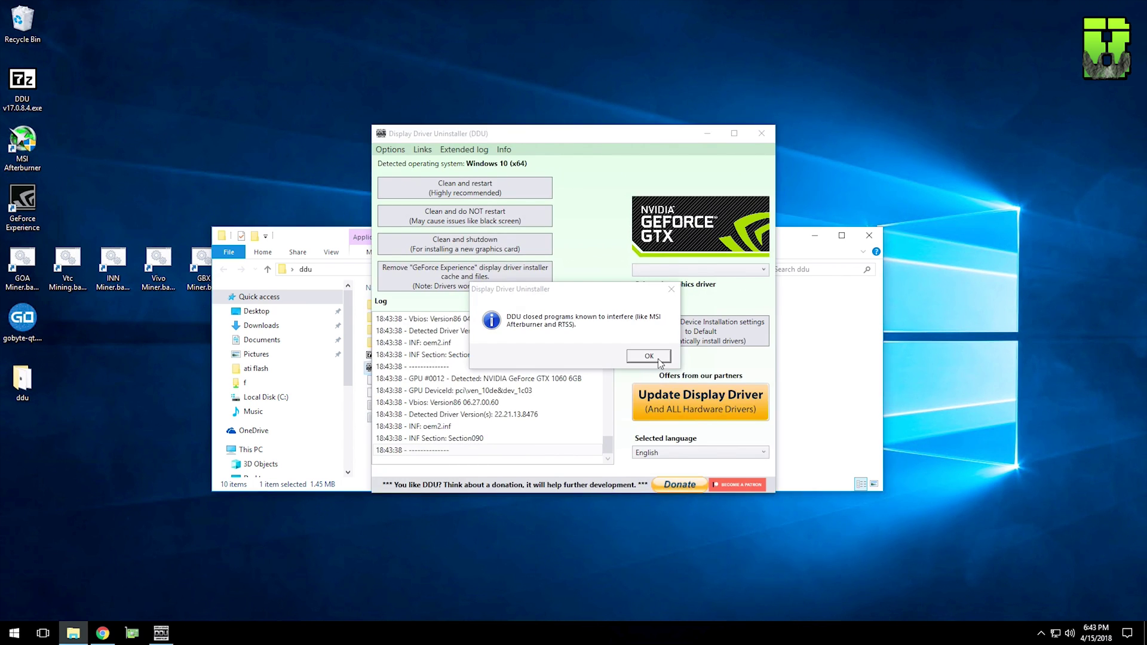
click(649, 356)
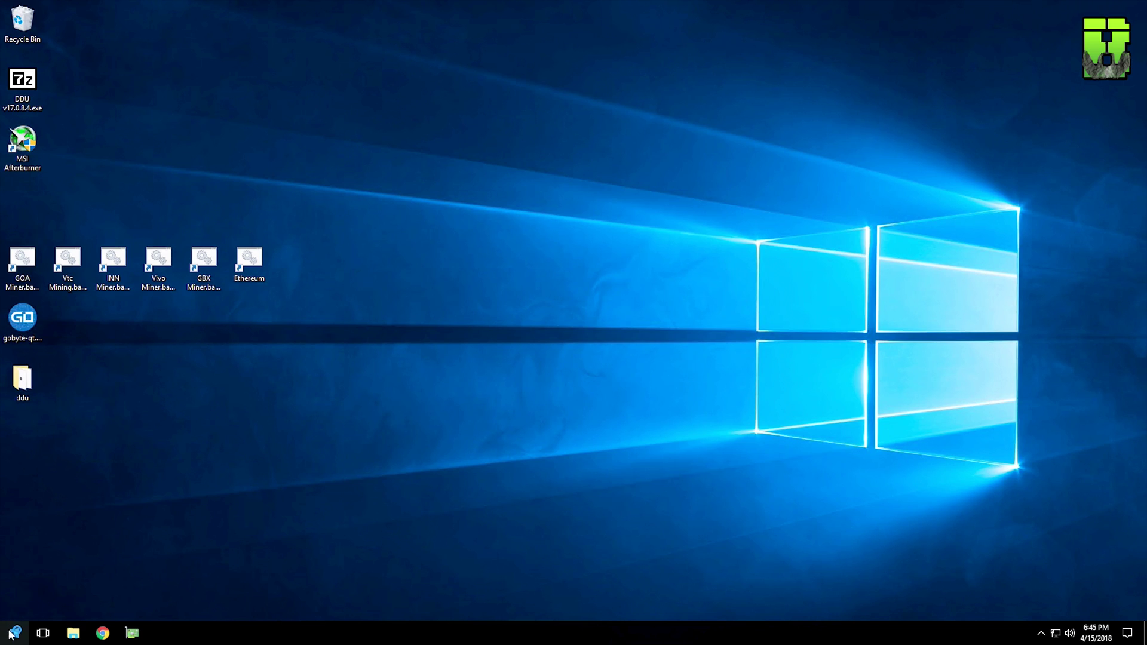
Open Device Manager from the Start right-click menu and expand Display adapters
right_click(15, 634)
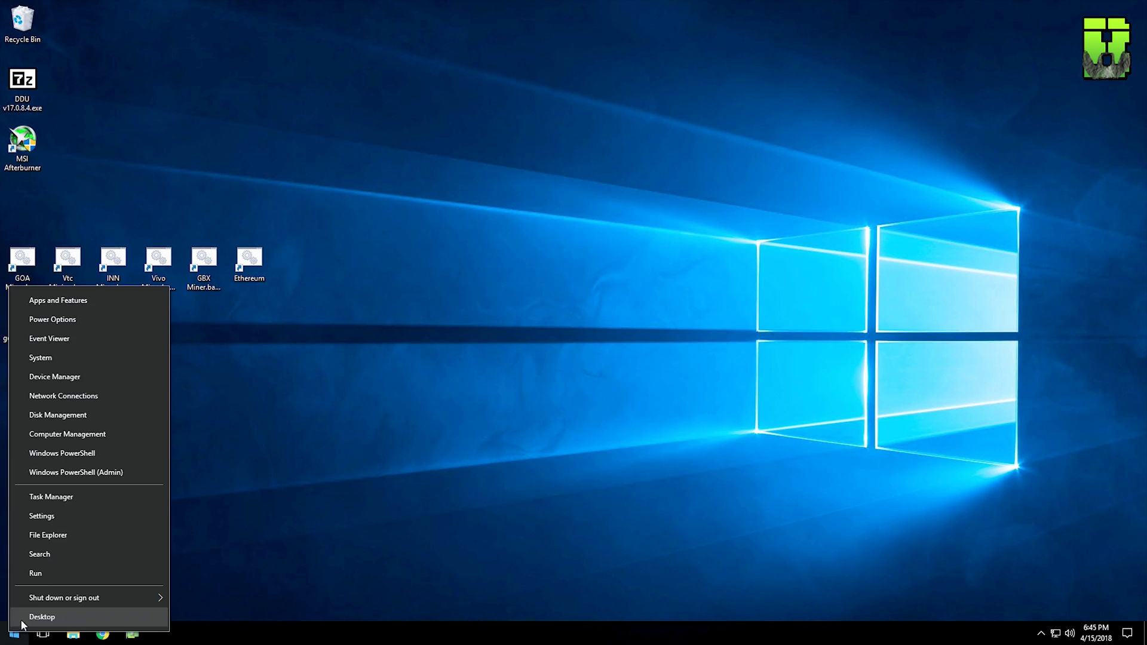
click(58, 371)
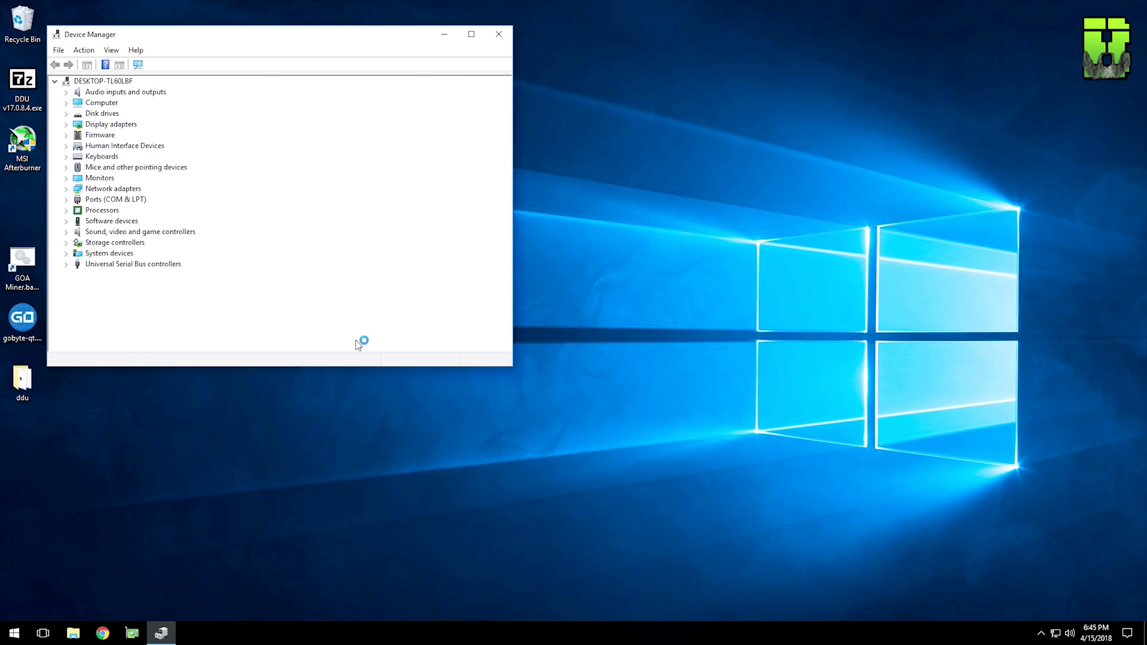
click(67, 125)
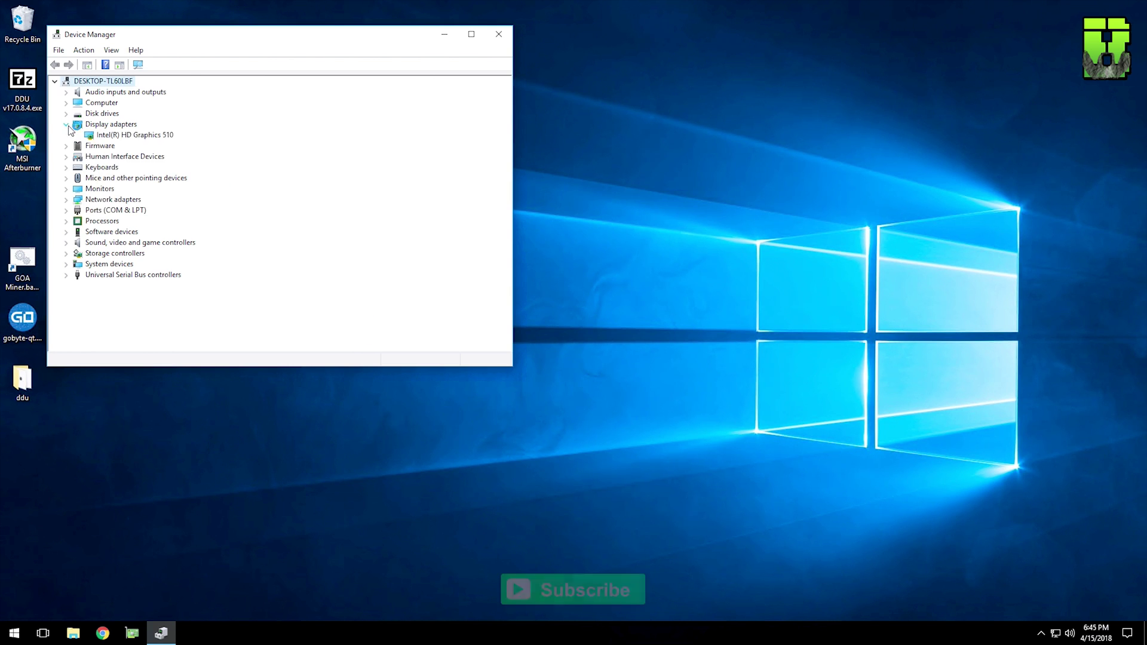
drag(232, 34, 522, 91)
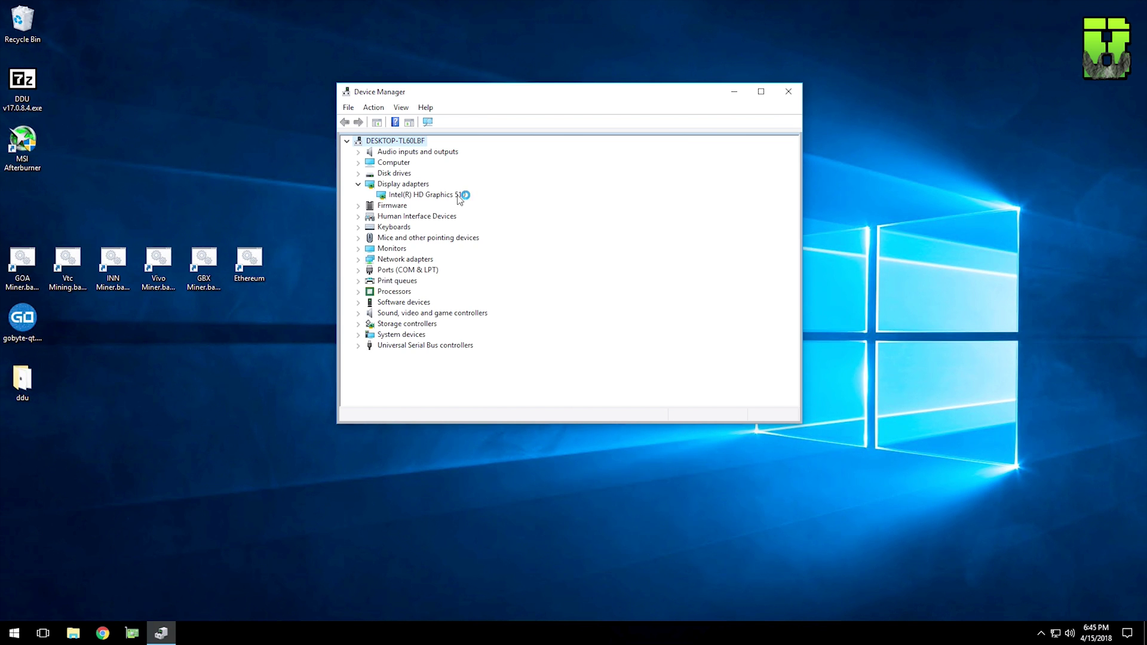
Close Device Manager, shut down the PC, and open File Explorer after restarting
click(789, 92)
click(14, 633)
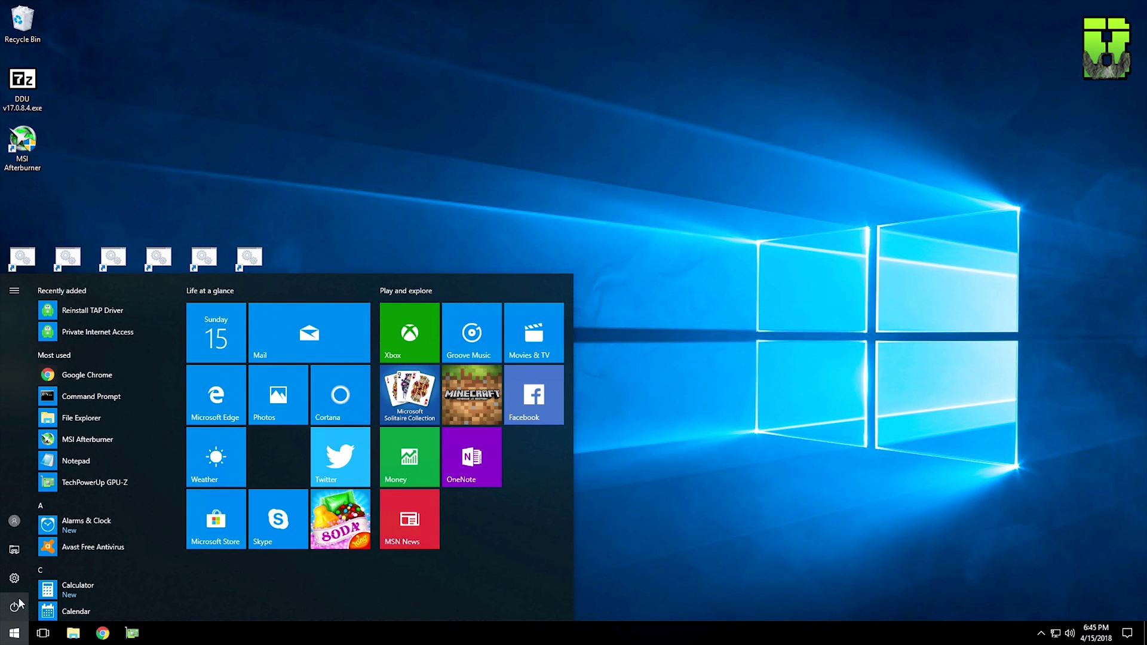
click(14, 607)
click(24, 556)
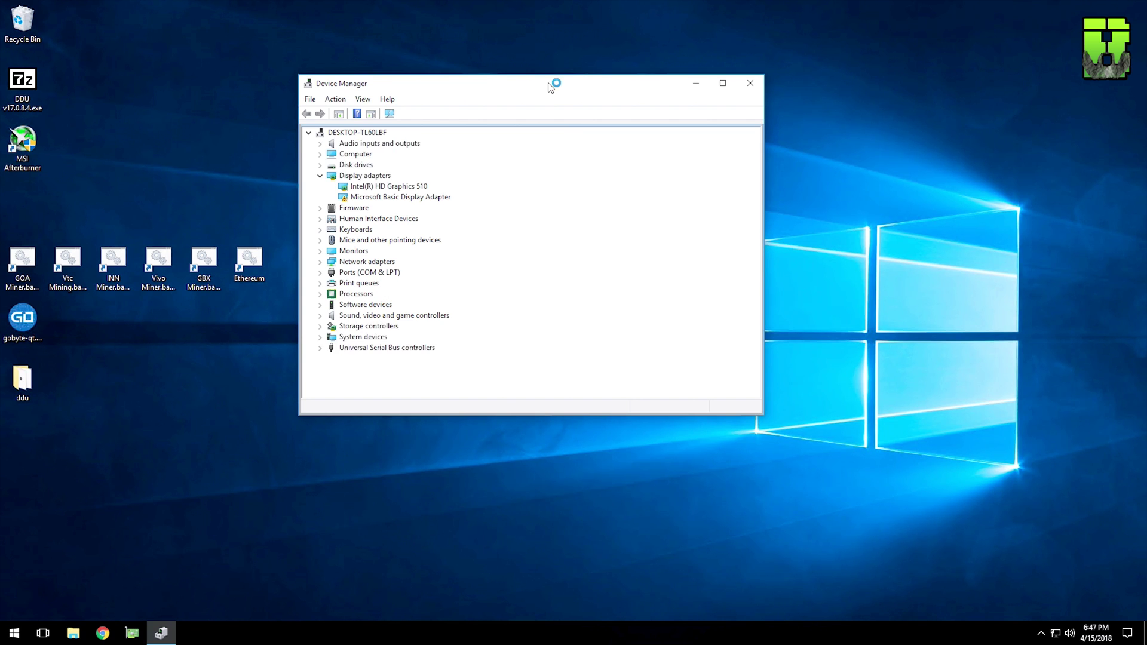
click(73, 633)
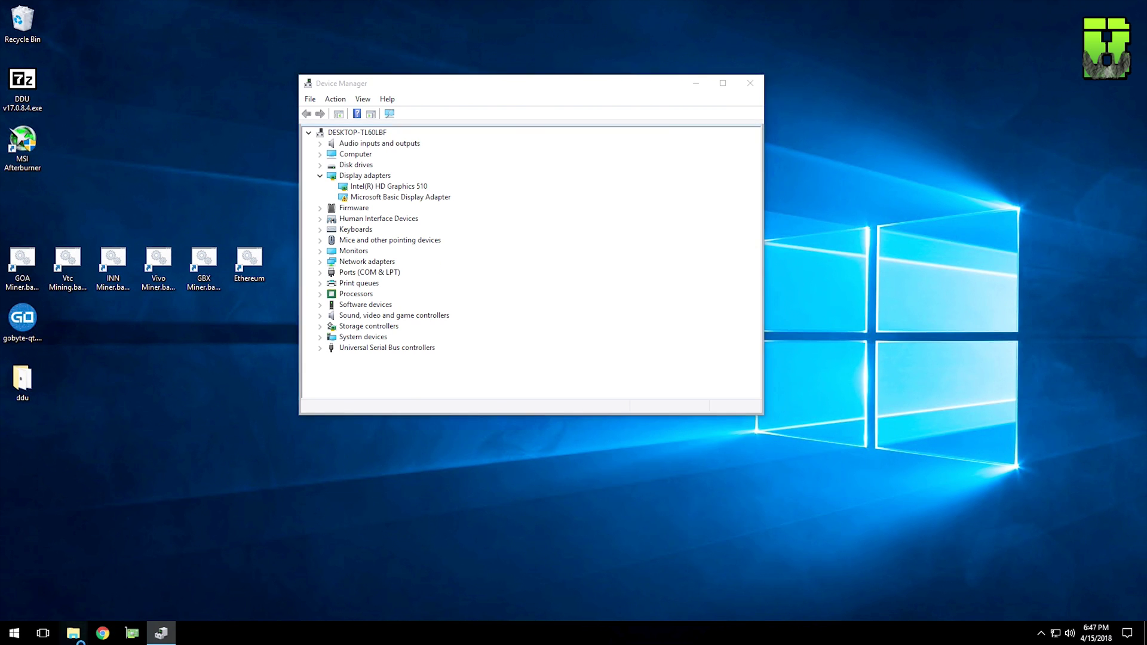
Run the 384.76 NVIDIA installer from Downloads, keep the default extraction folder, and restart
click(258, 326)
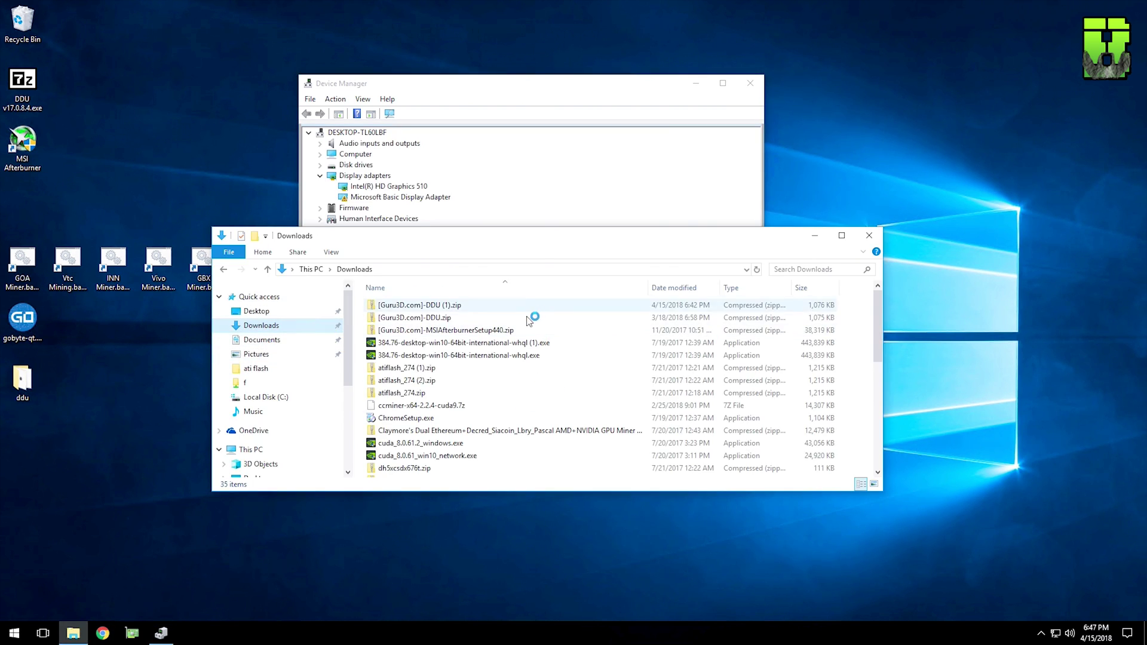
drag(526, 239, 586, 458)
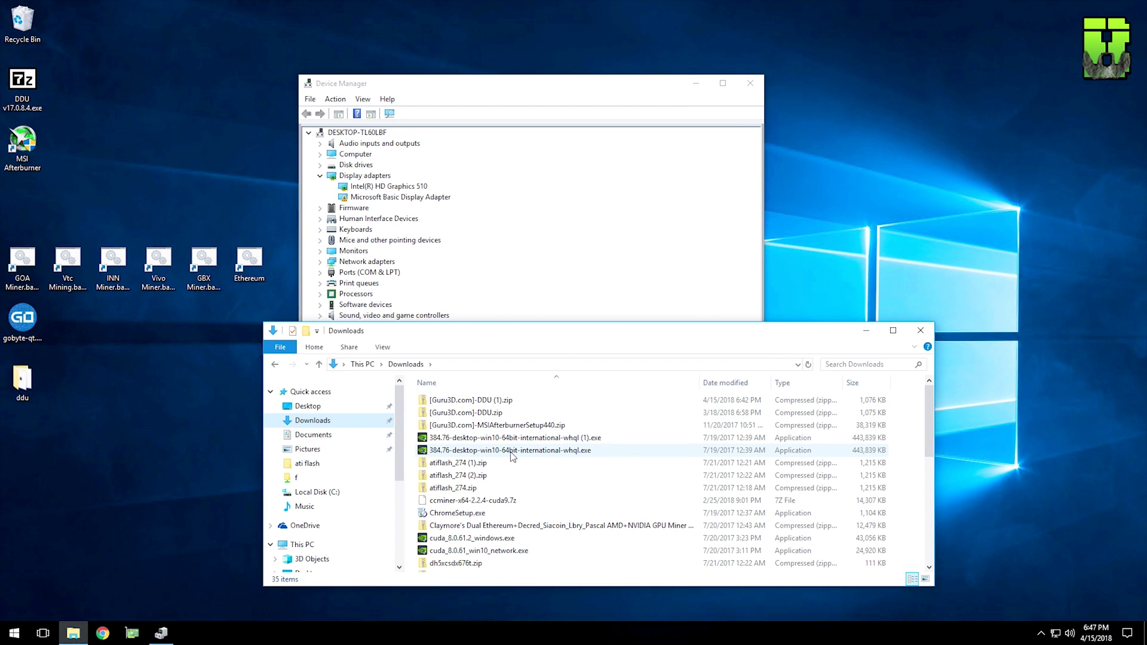
key(alt+F4)
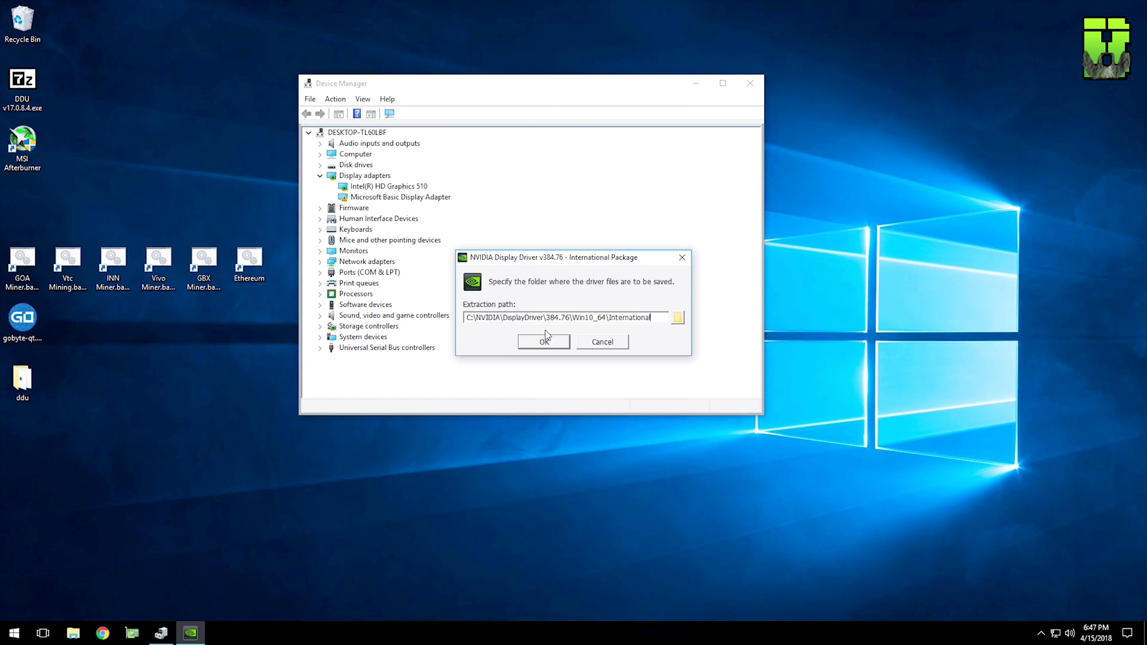
click(548, 341)
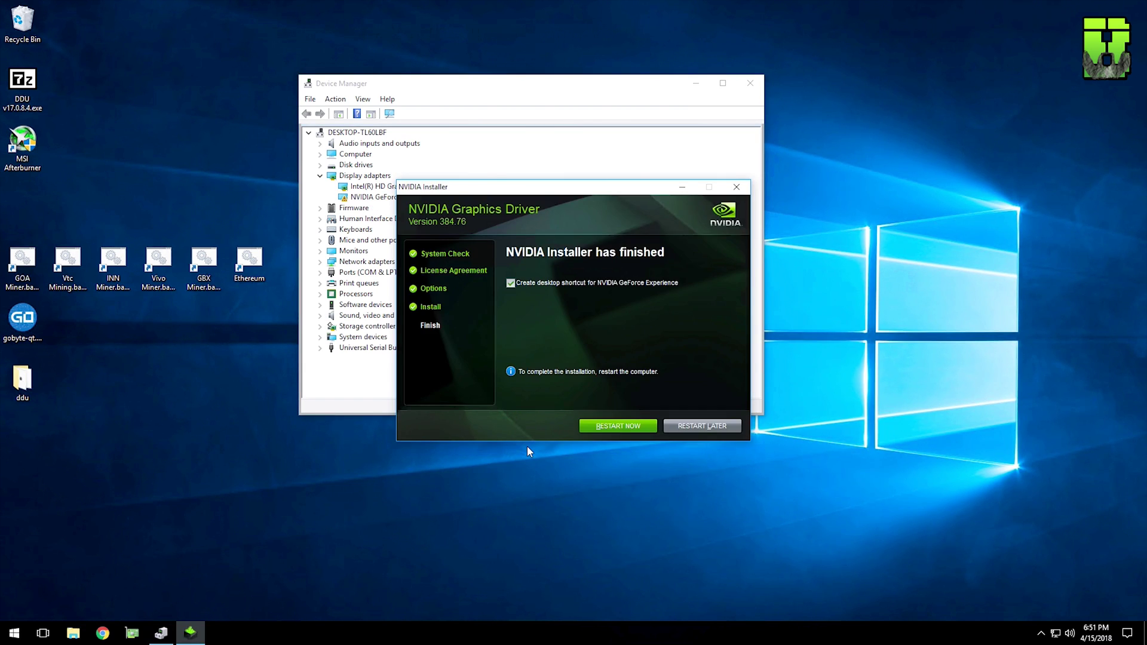
click(623, 430)
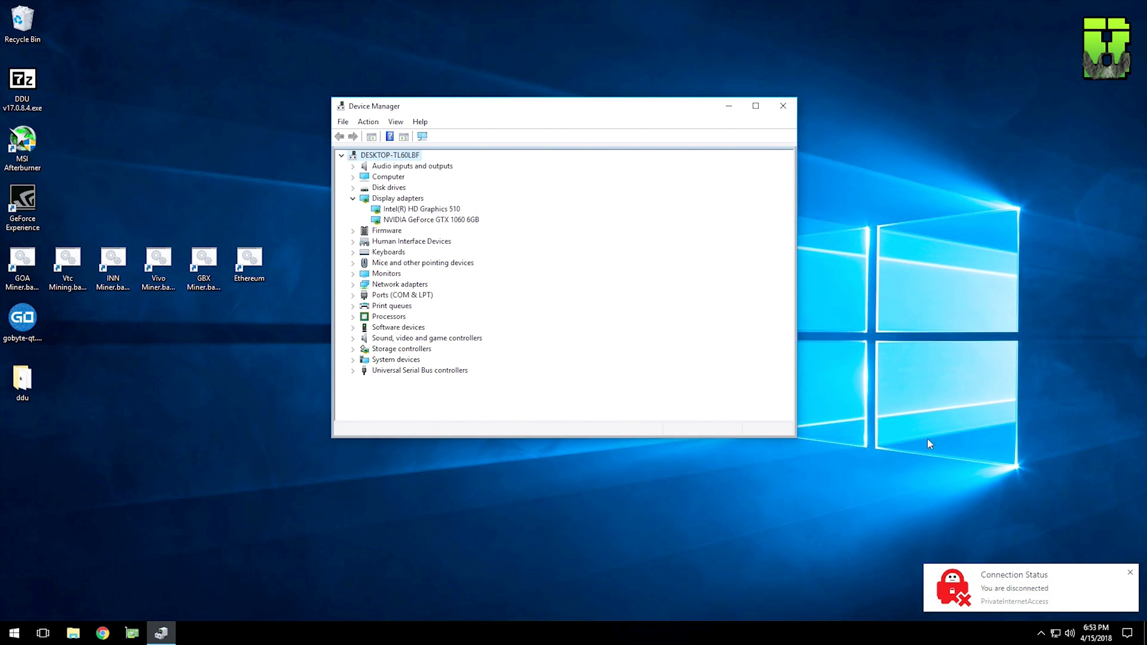
Dismiss the PIA VPN notification and shut down the PC to power-cycle it
click(1130, 573)
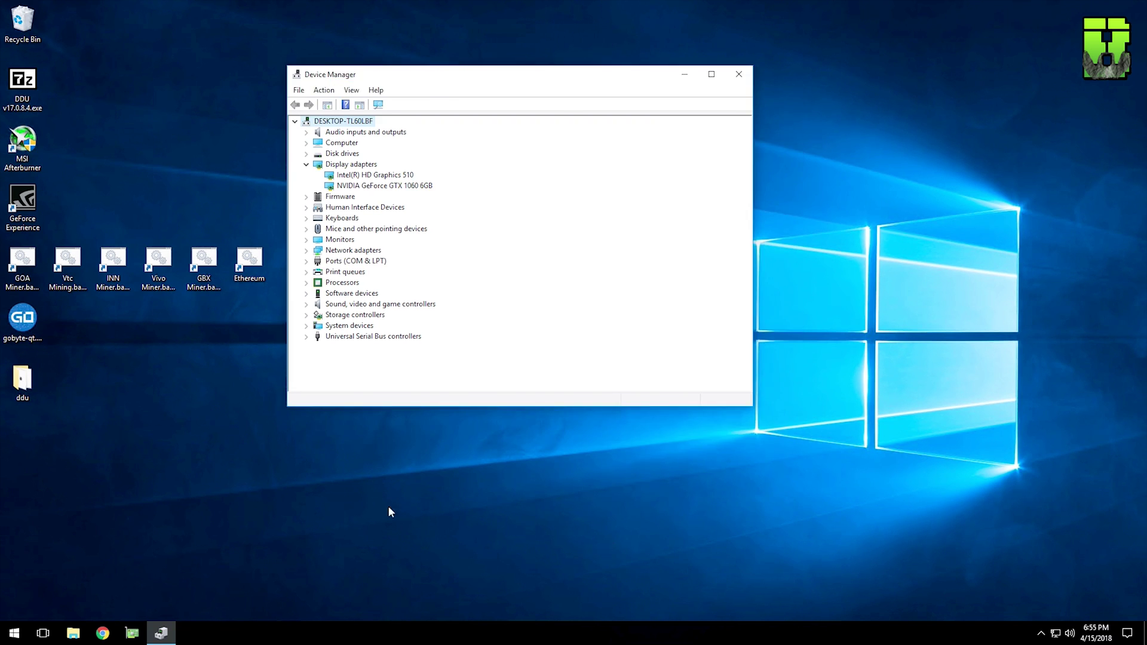
click(16, 635)
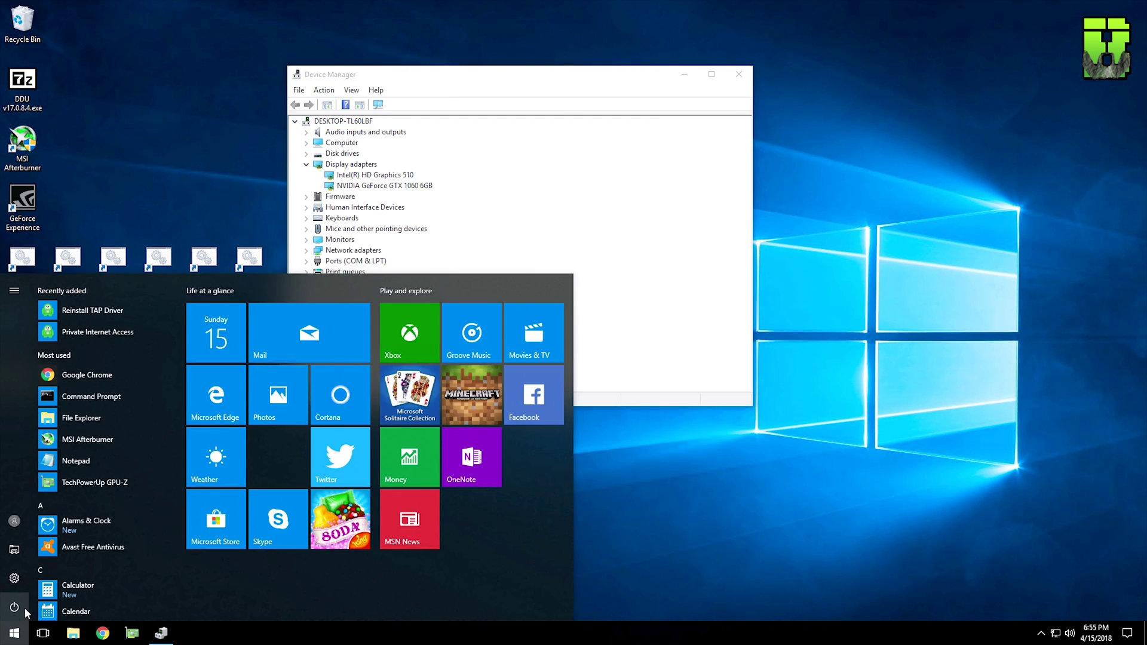
click(22, 607)
click(34, 559)
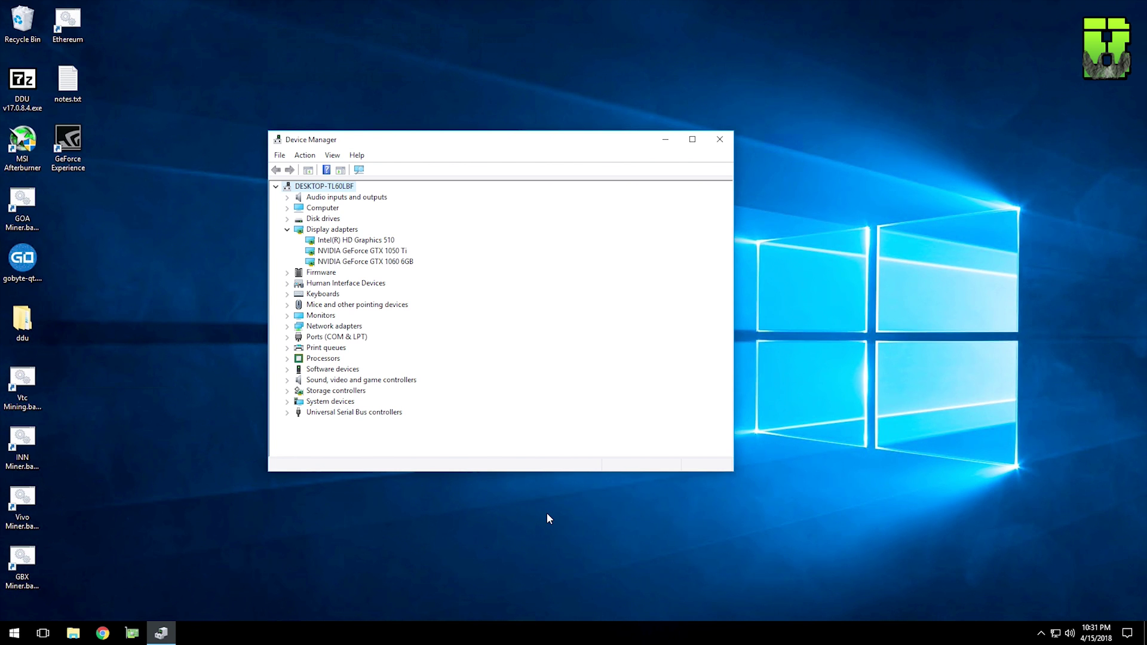
Open the notes.txt troubleshooting notes in Notepad beside Device Manager
key(alt)
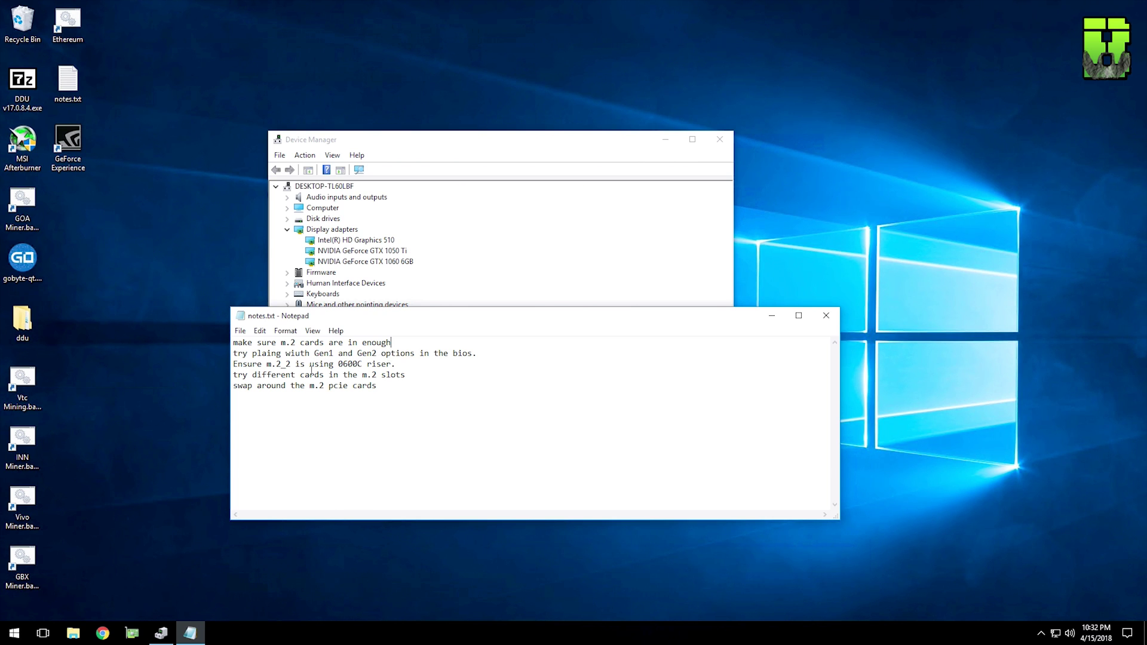
Correct the riser model in the third note from 0600C to 006C
click(362, 364)
key(BackSpace)
key(shift+Right)
Highlight the 006C riser and different-cards notes, then close notes.txt
drag(389, 364, 243, 368)
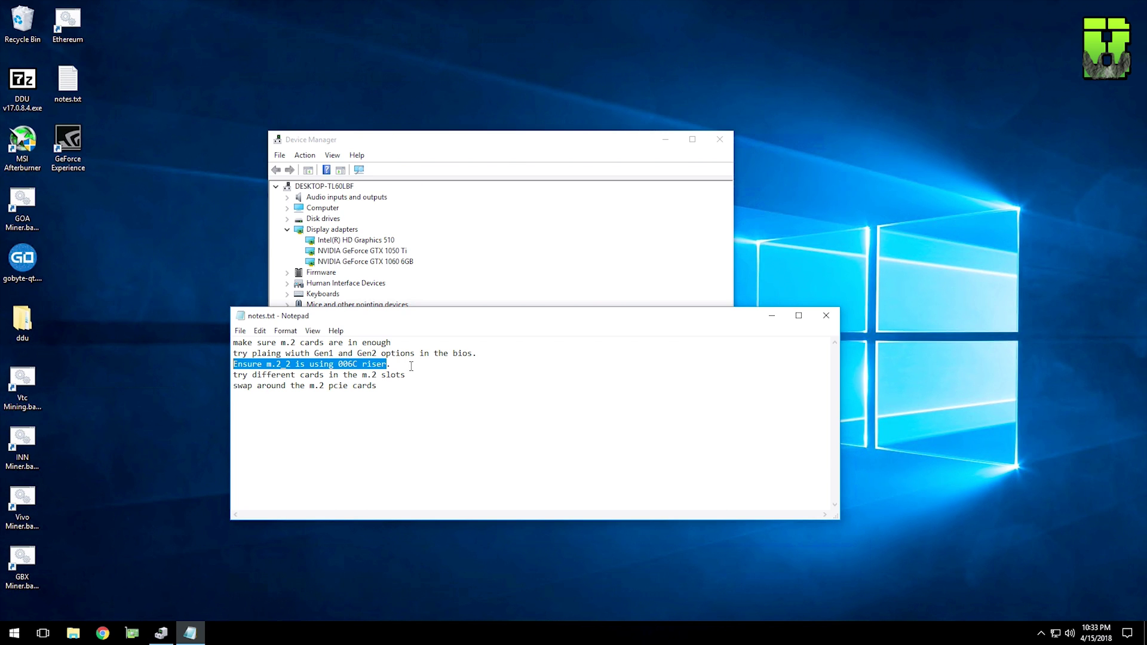
drag(407, 375, 235, 378)
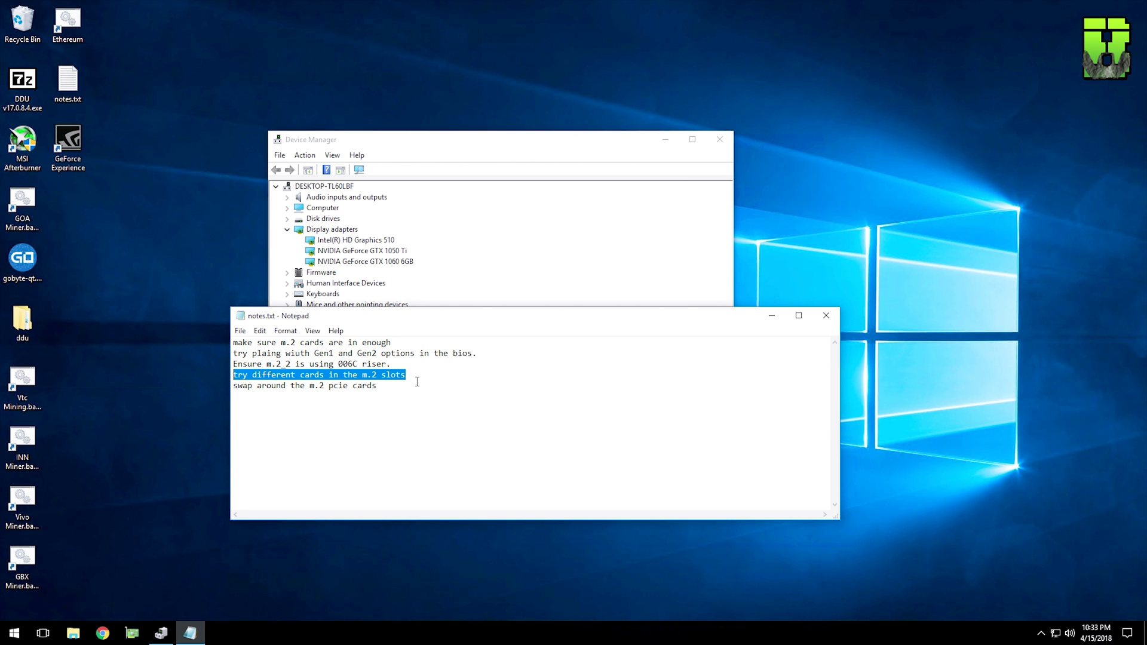
key(alt+F4)
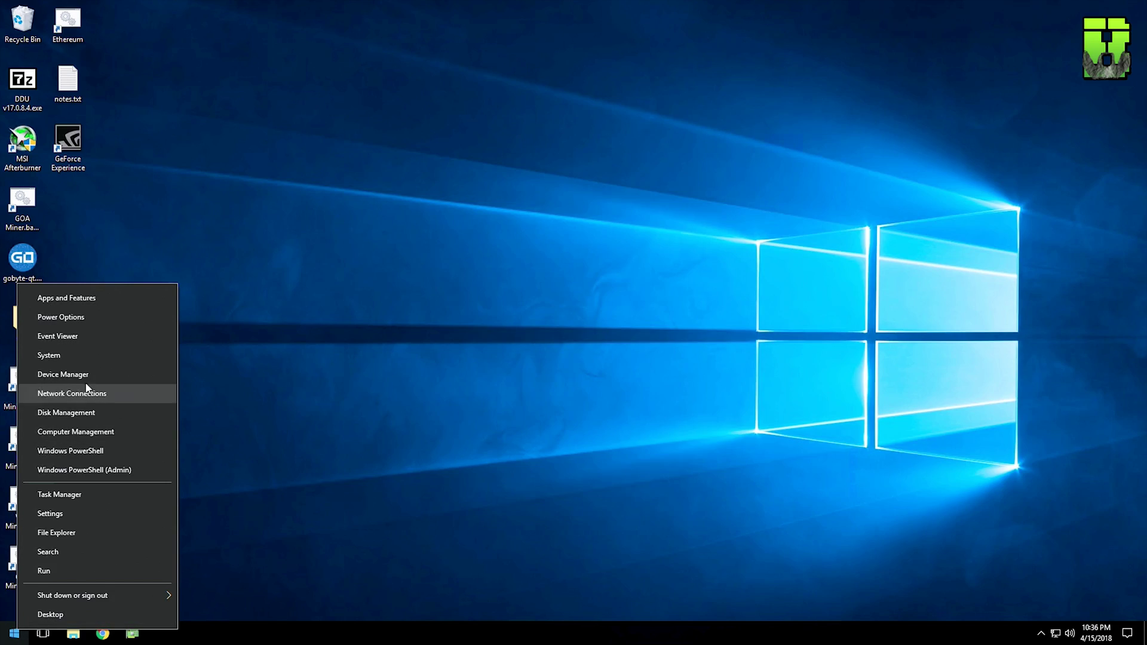
Reopen Device Manager after boot, centre its window, and shut down for a card swap
click(85, 387)
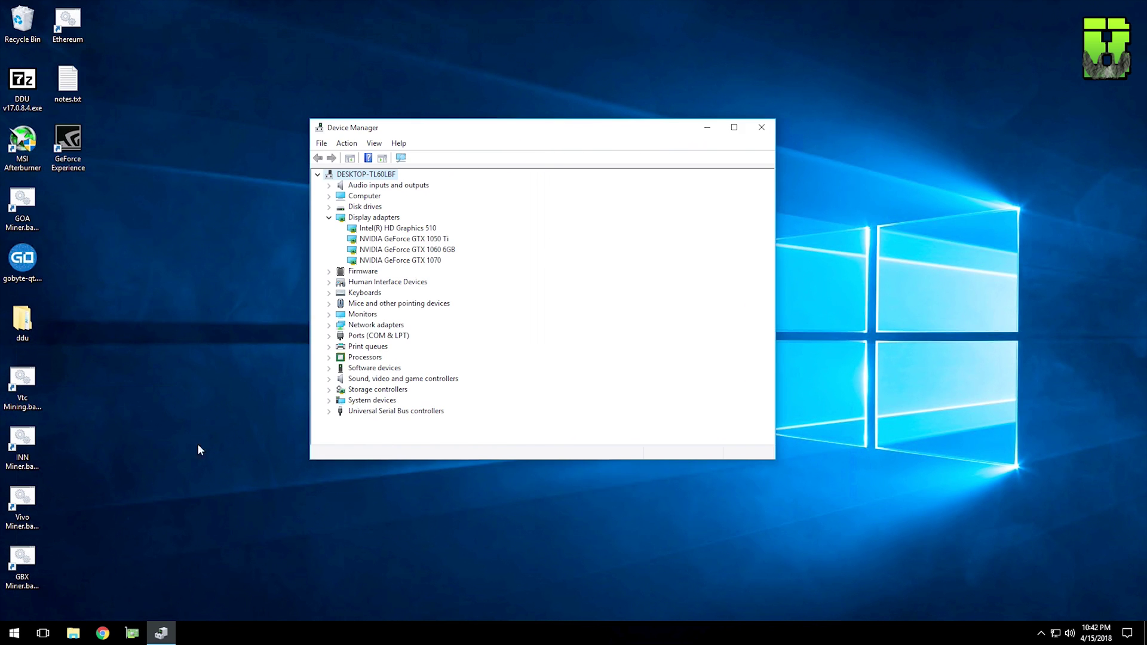
click(14, 633)
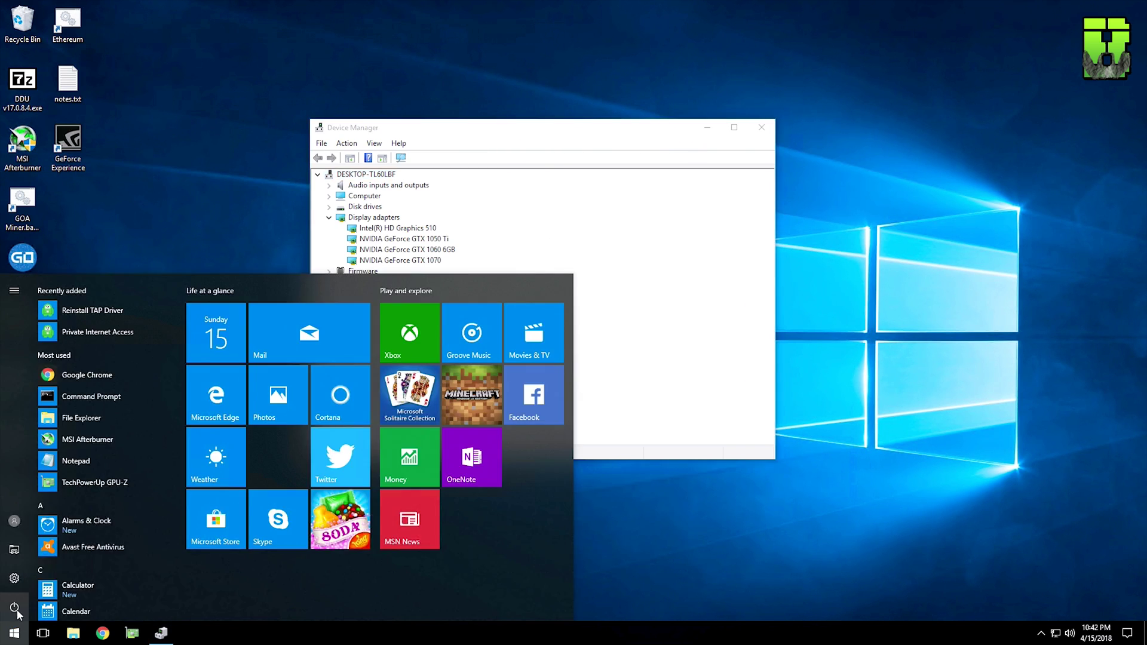
click(16, 608)
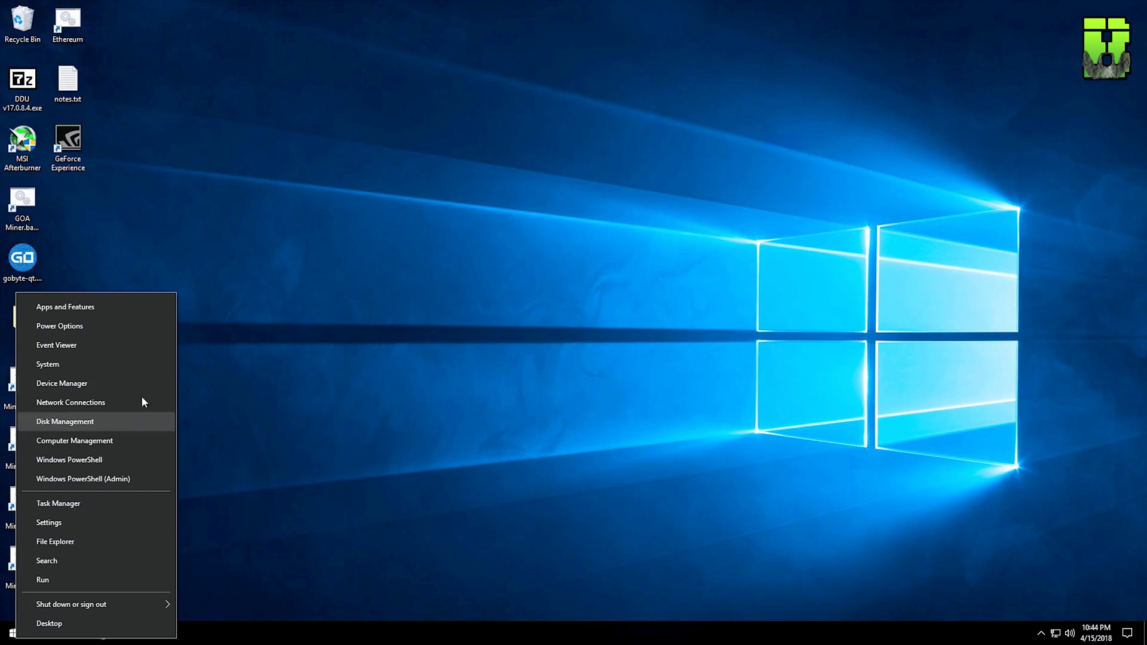
click(142, 382)
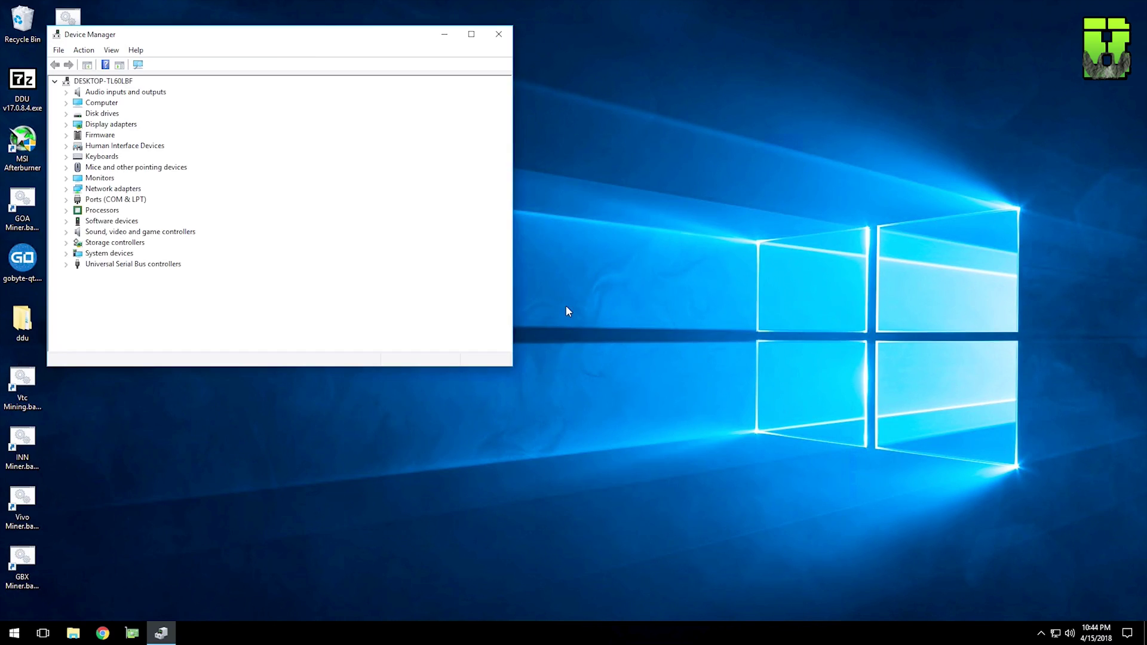
drag(264, 43, 506, 121)
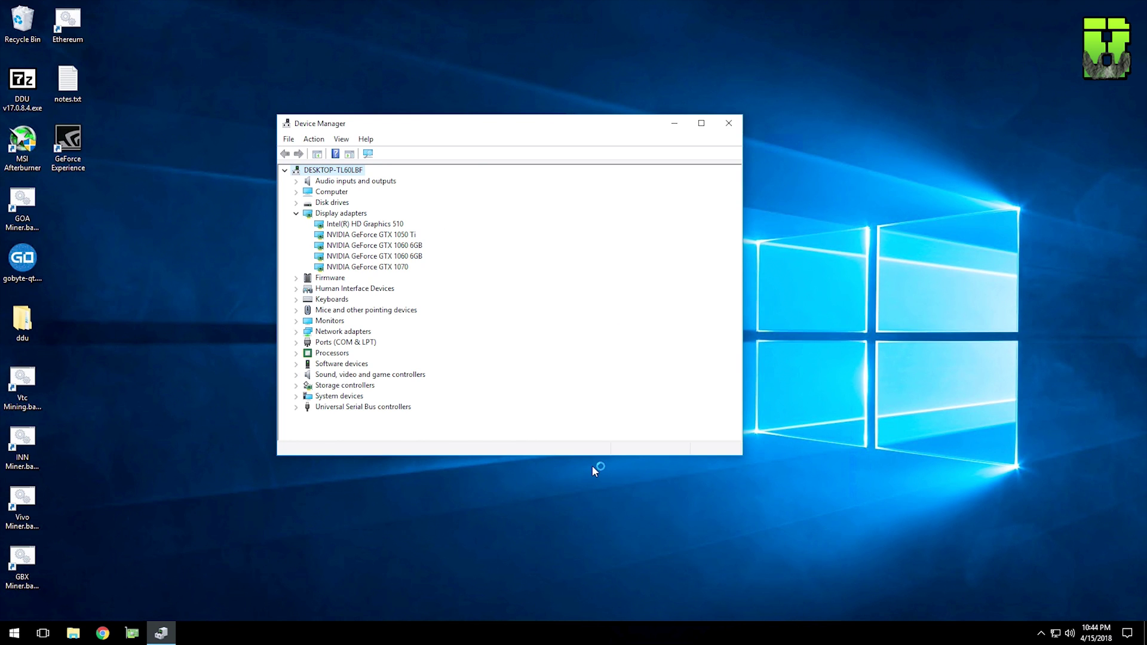
click(15, 633)
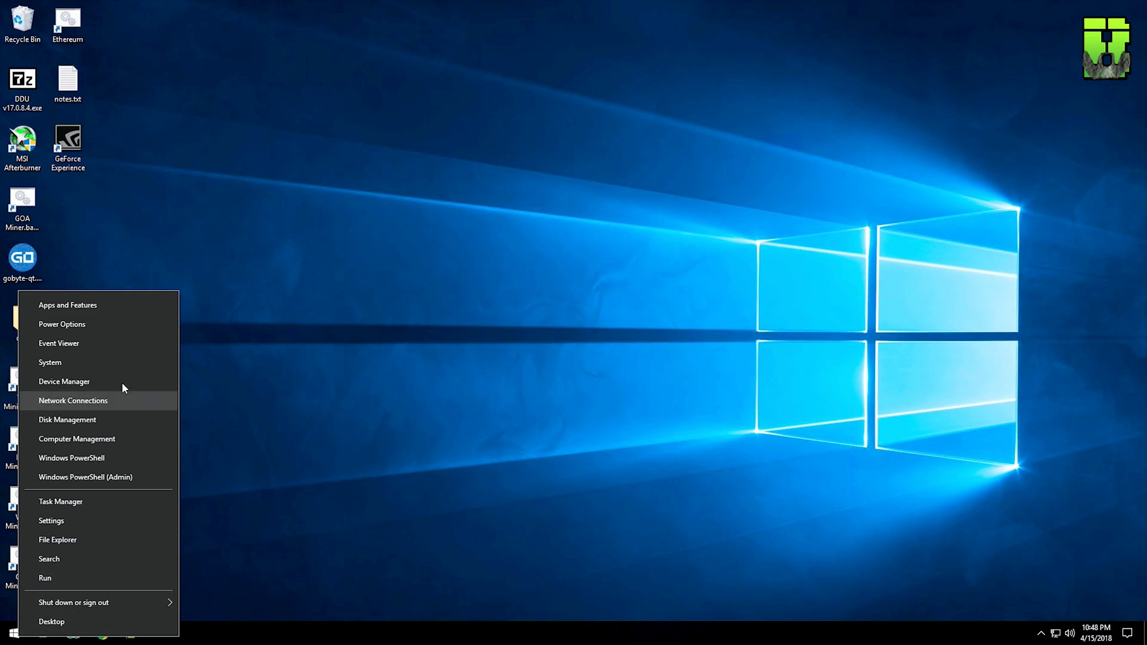
After the next boot, expand Display adapters, centre Device Manager, and shut down again
click(123, 383)
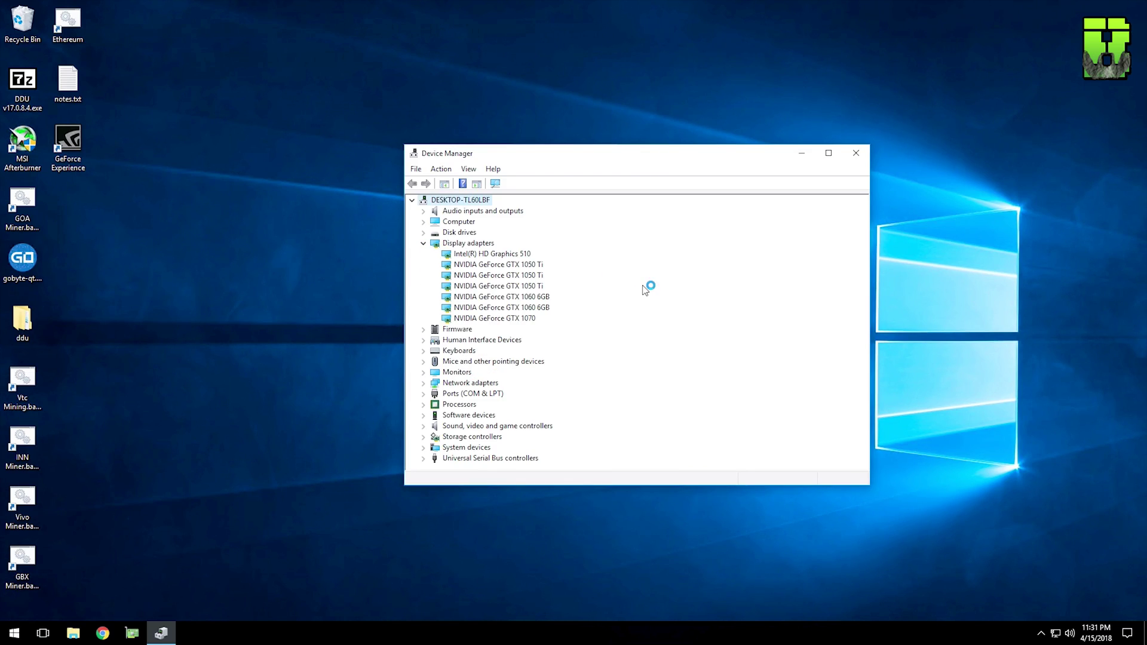
click(14, 633)
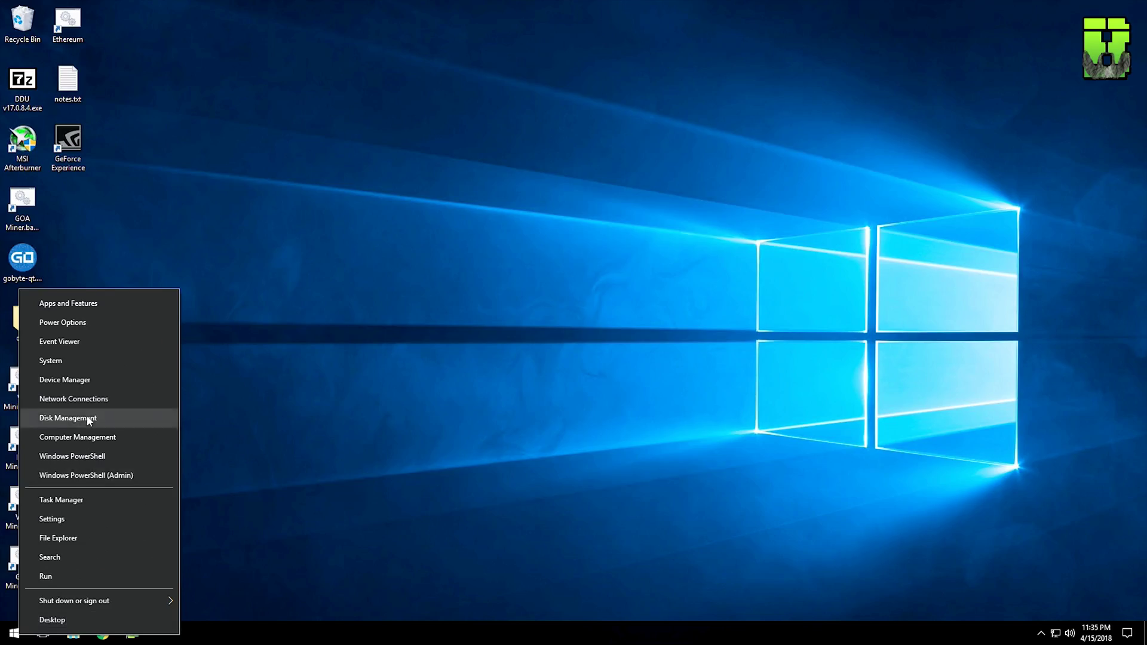
click(63, 382)
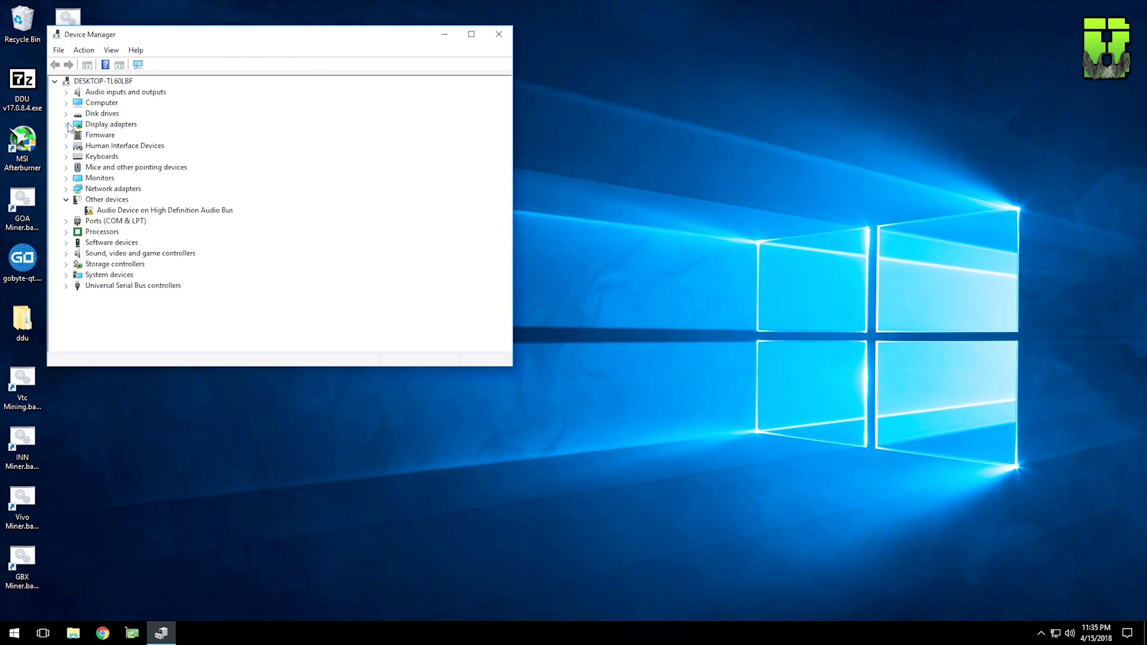
drag(235, 45, 521, 134)
click(15, 633)
click(14, 607)
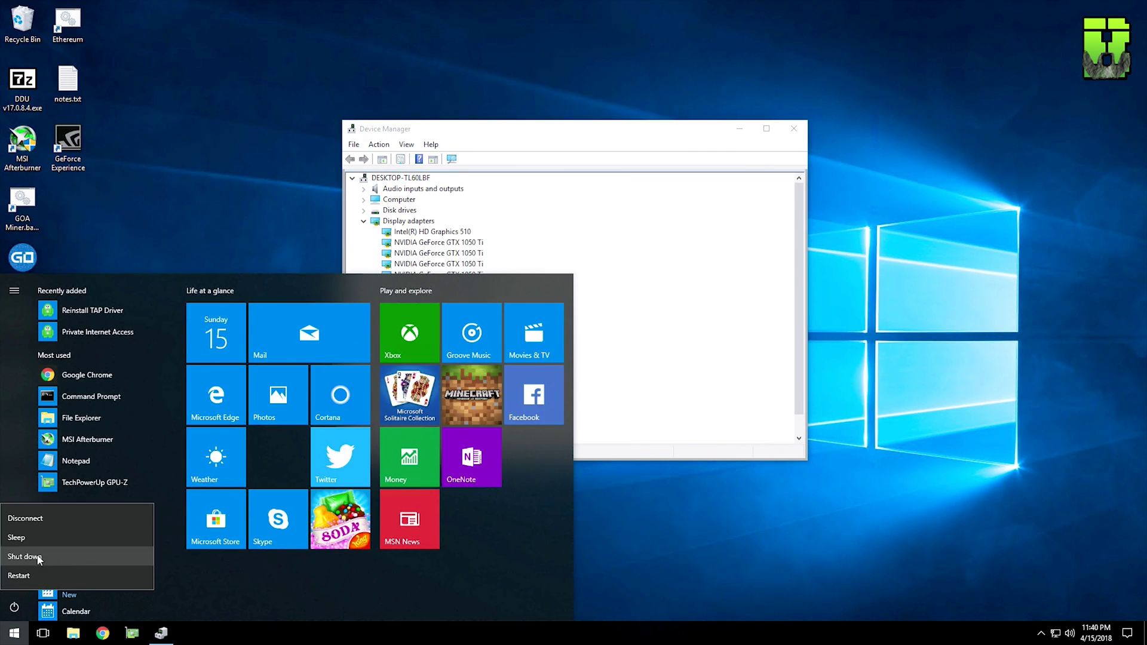
click(35, 556)
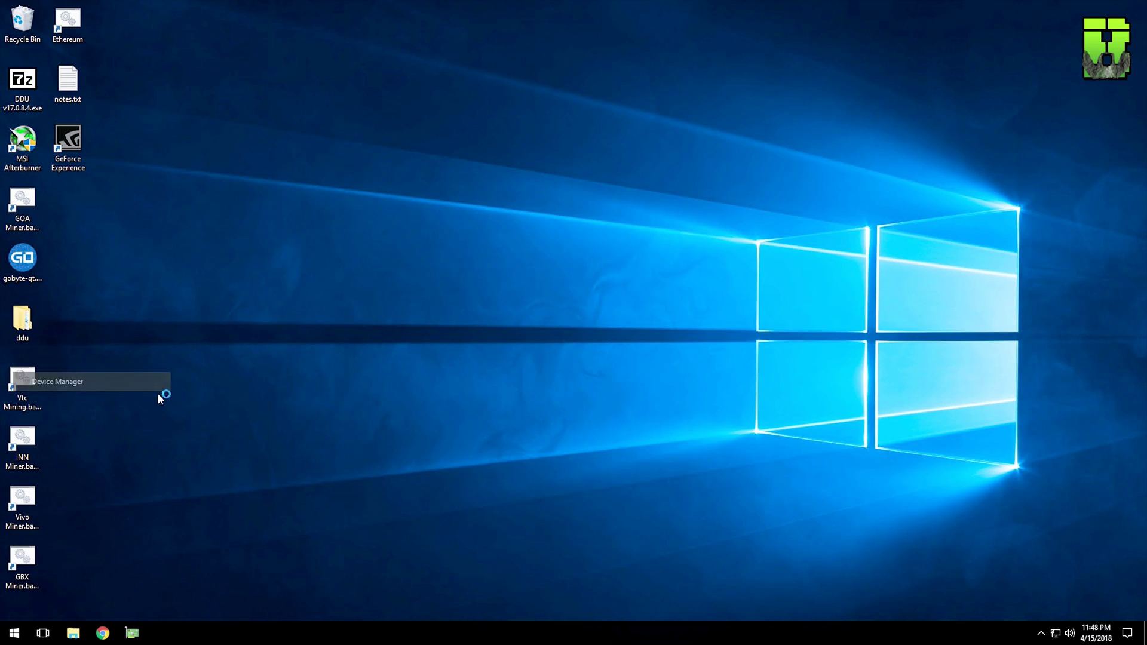
Reopen Device Manager showing all eight NVIDIA GPUs and nudge its window left
click(158, 386)
drag(579, 130, 559, 134)
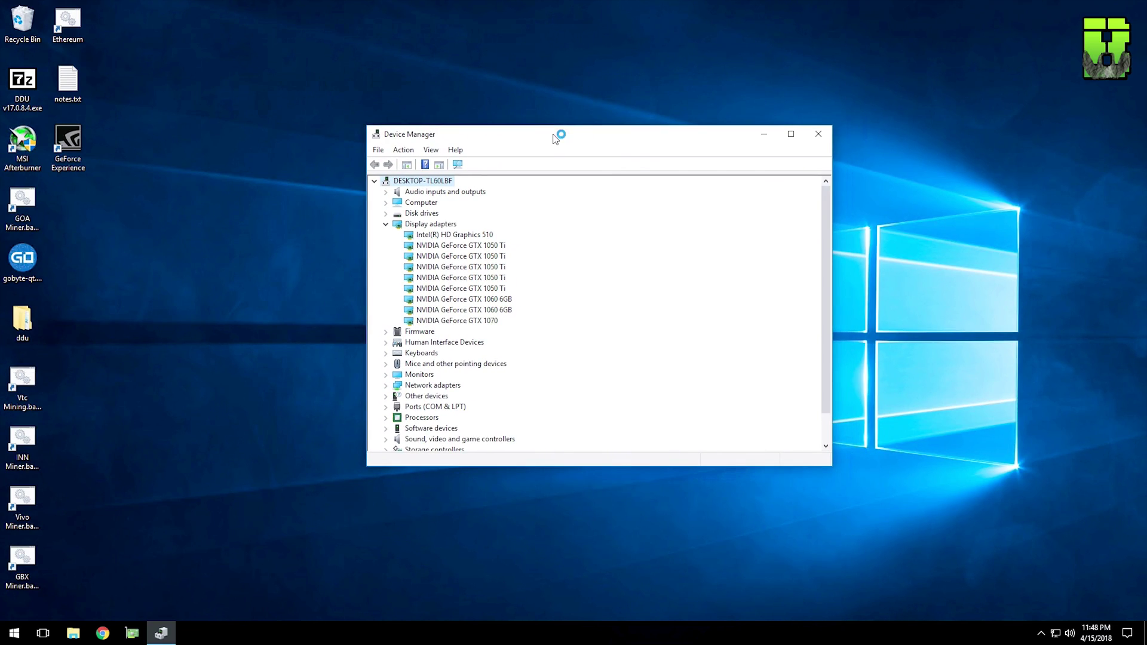